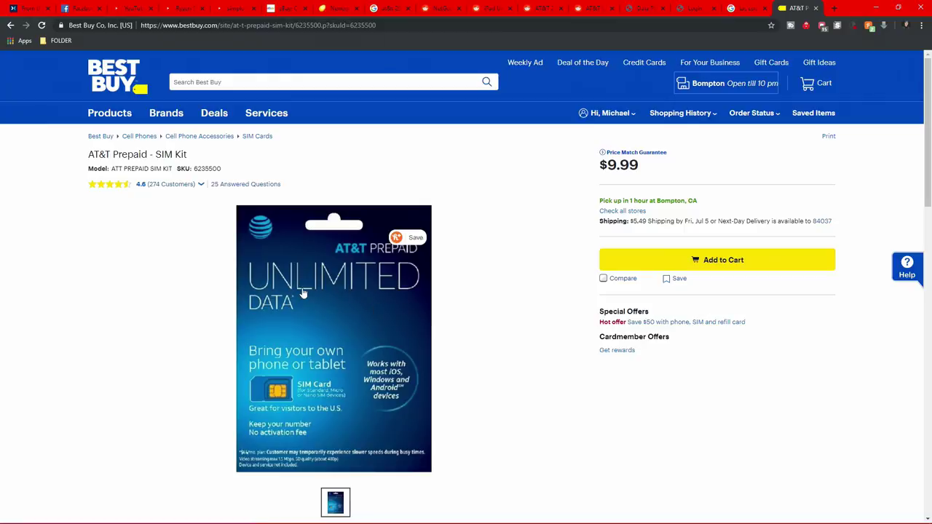
Review the AT&T Prepaid SIM Kit product page at Best Buy.
scroll(393, 296, down, 2)
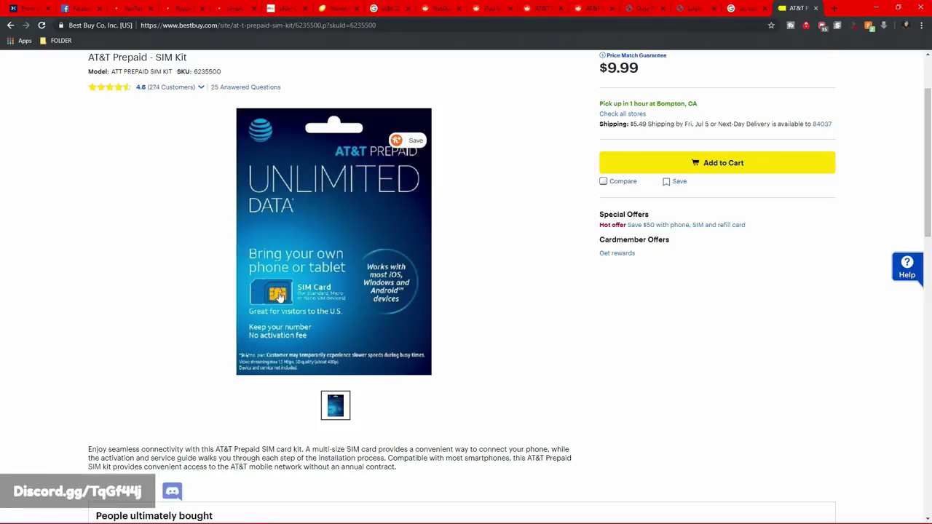
scroll(458, 310, down, 1)
scroll(458, 310, up, 2)
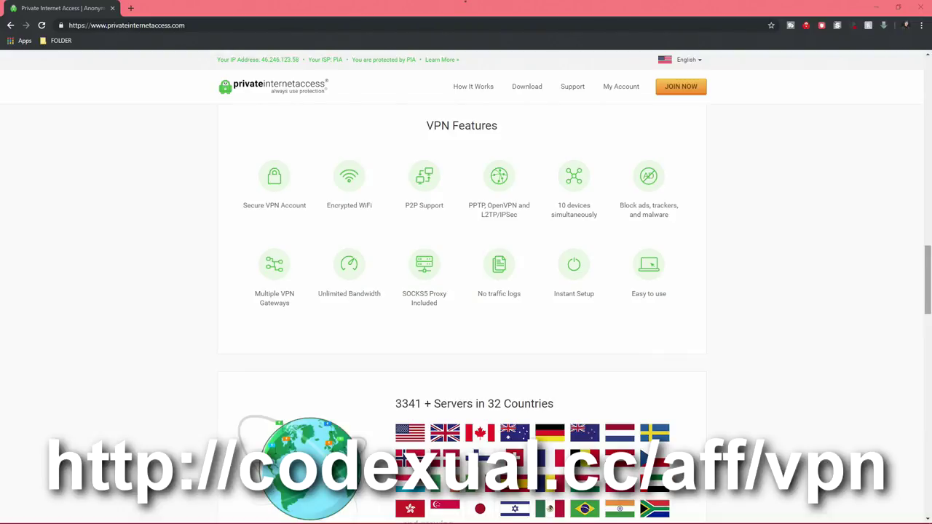
Review the VPN features and compare the monthly, two-year and yearly plan prices on the Private Internet Access page.
drag(676, 304, 199, 219)
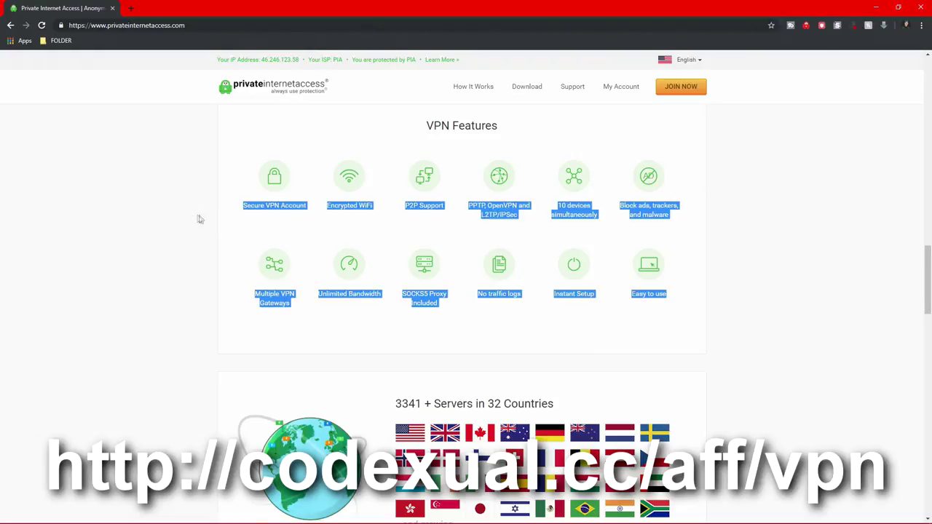
click(229, 301)
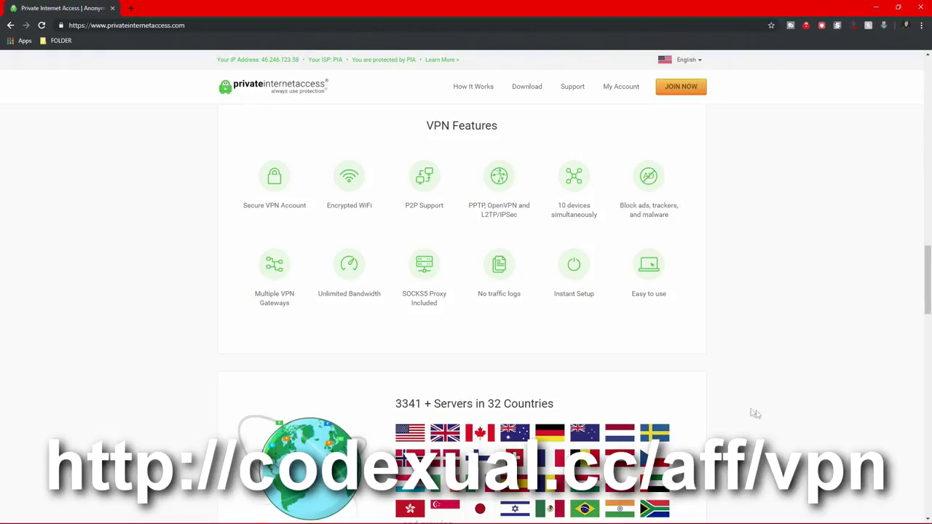
scroll(762, 360, up, 5)
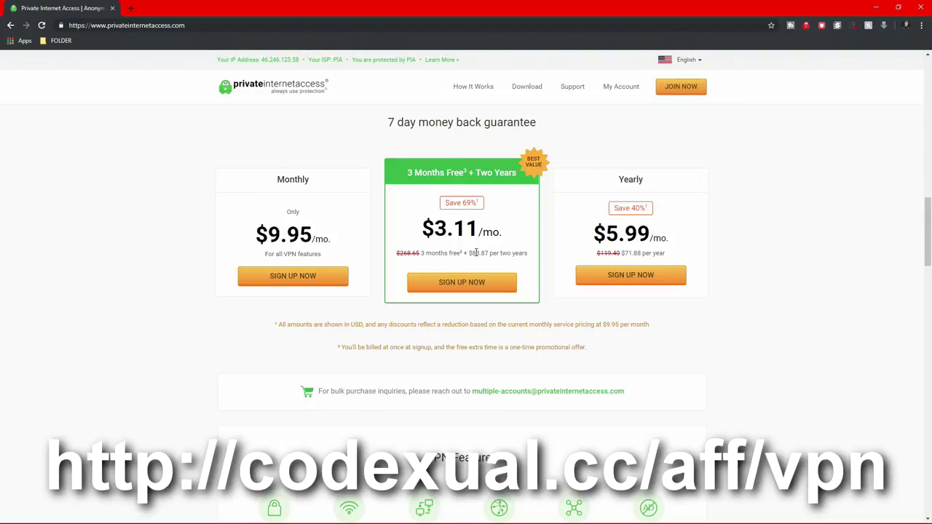
drag(474, 254, 527, 254)
drag(407, 173, 469, 176)
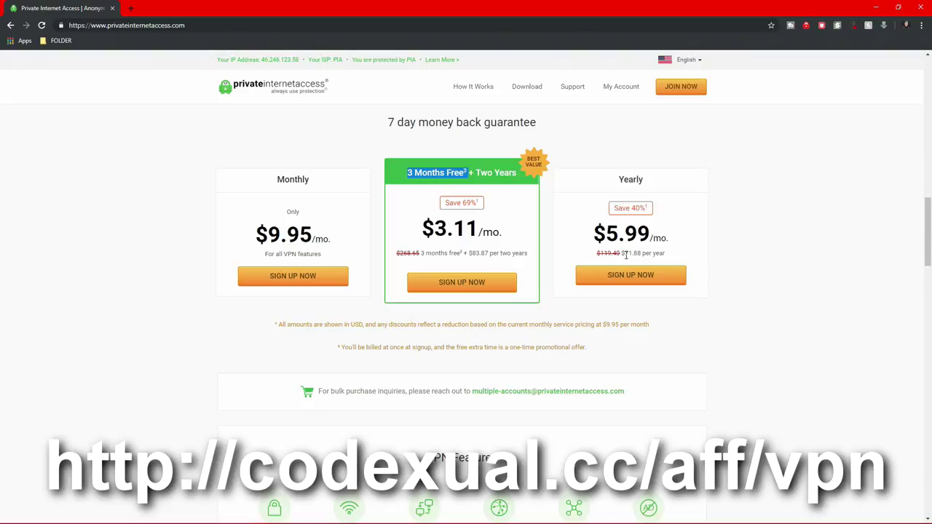
click(625, 254)
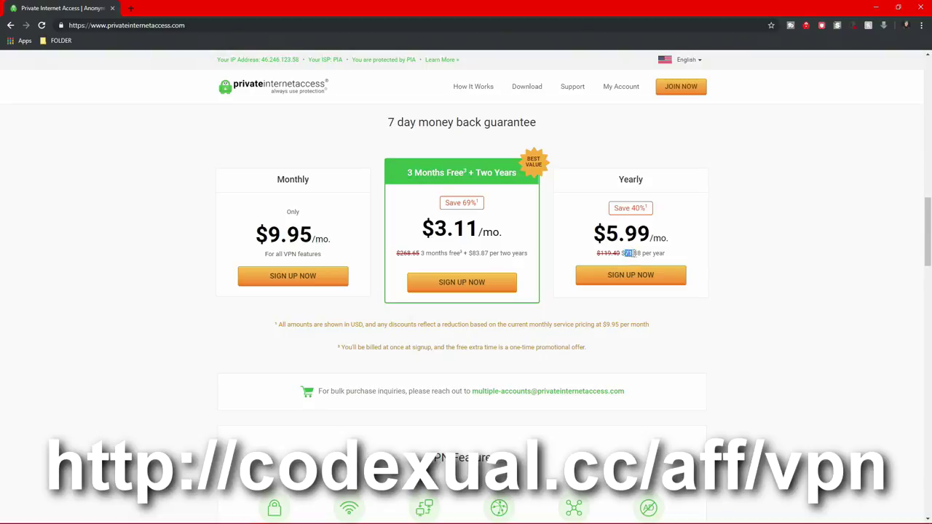
middle_click(771, 210)
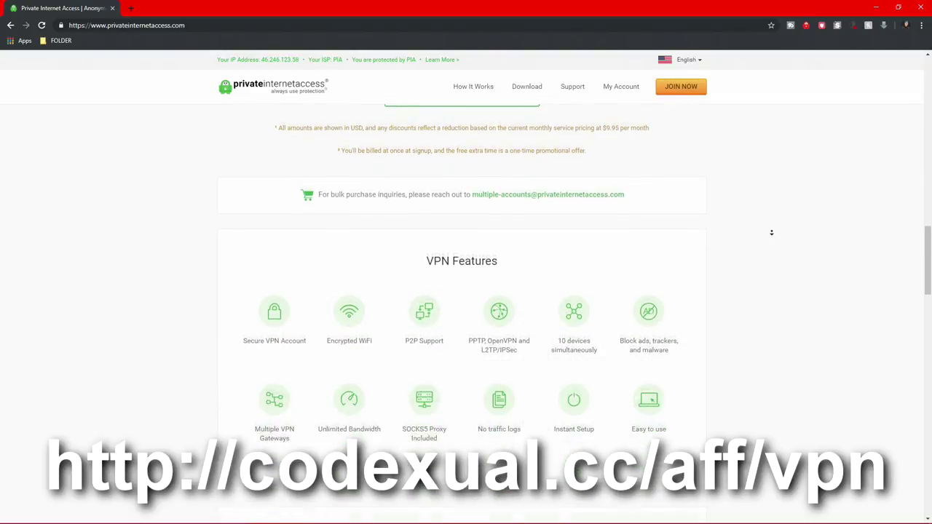
middle_click(773, 235)
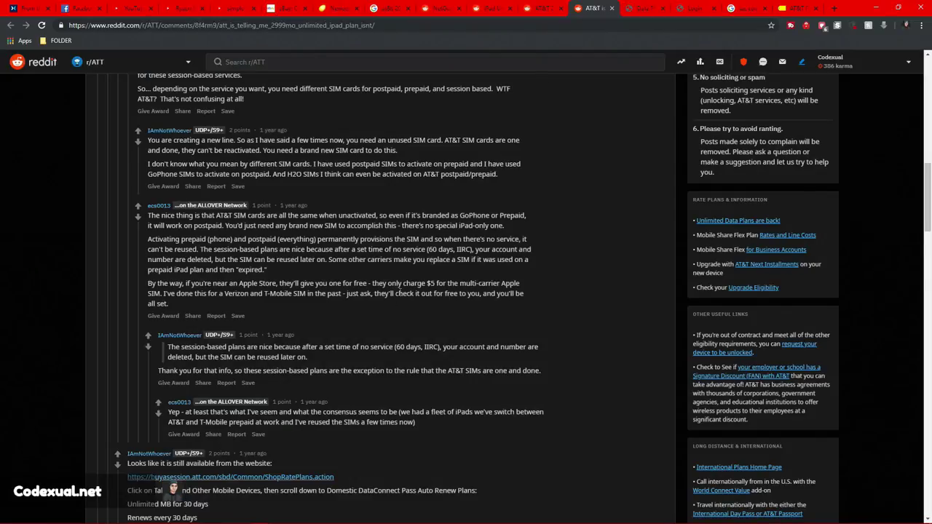
Read the r/ATT thread's comments on the unlimited iPad plan, the SIM cards needed and the sign-up links.
scroll(385, 314, down, 5)
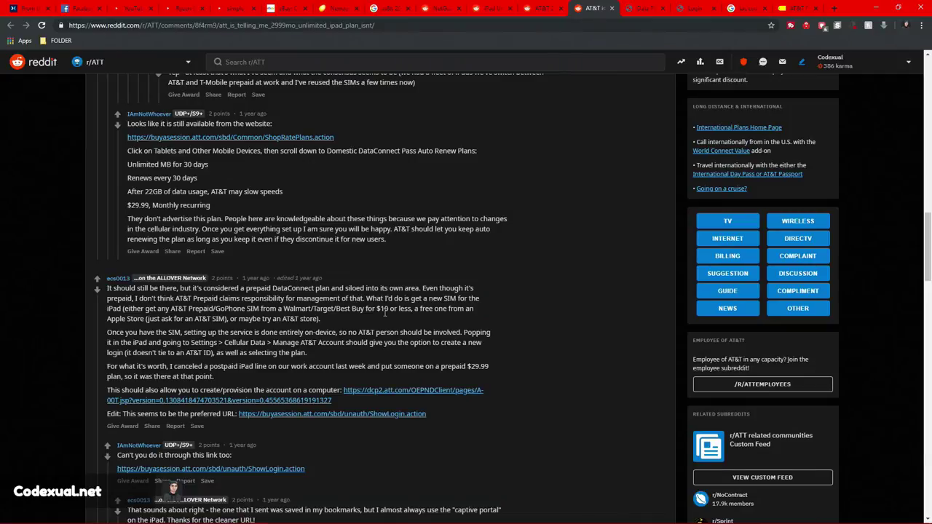
scroll(387, 321, down, 3)
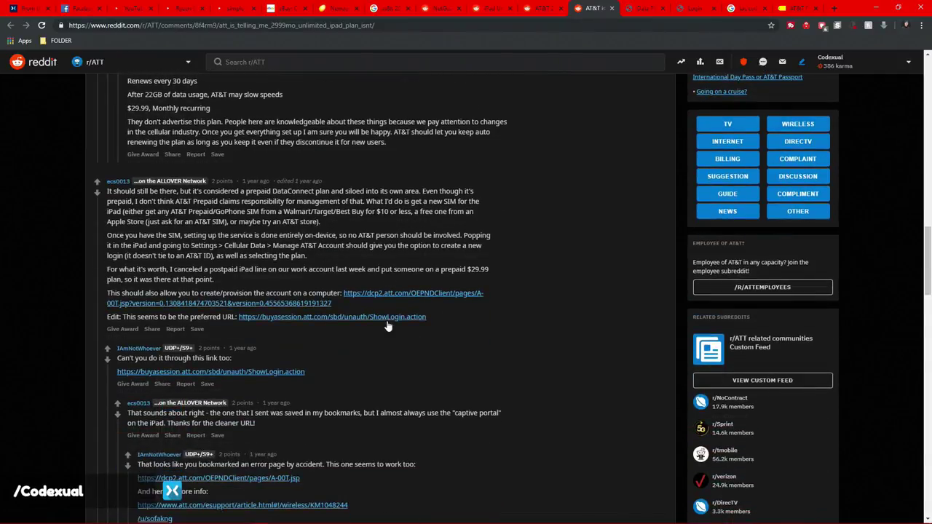
scroll(388, 326, down, 3)
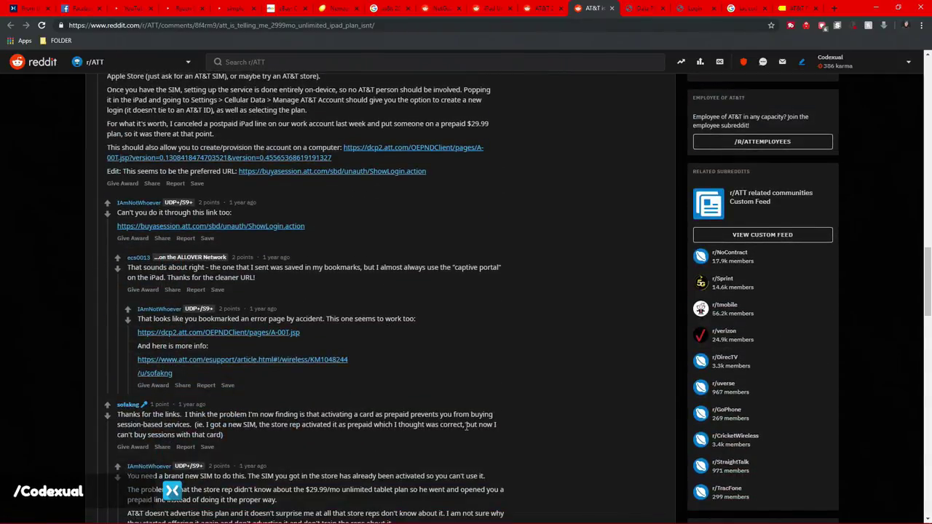
scroll(466, 427, down, 6)
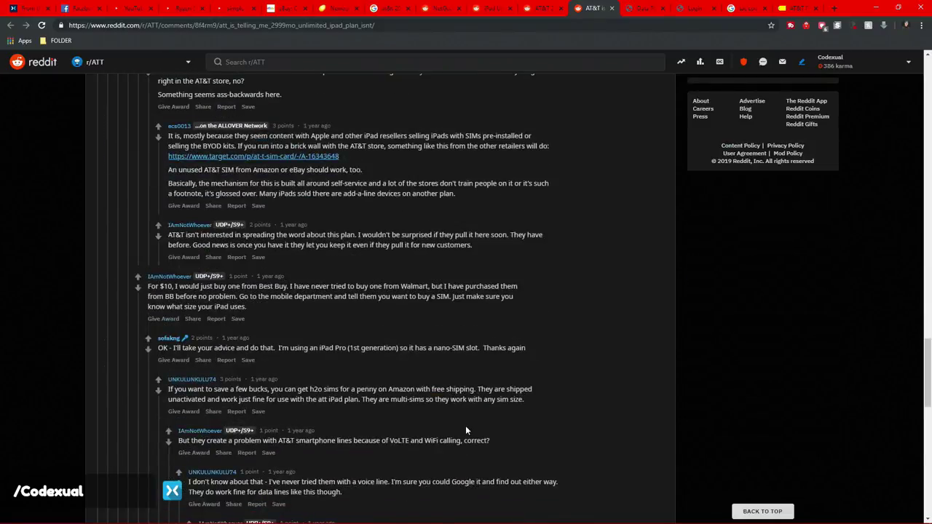
scroll(467, 427, up, 10)
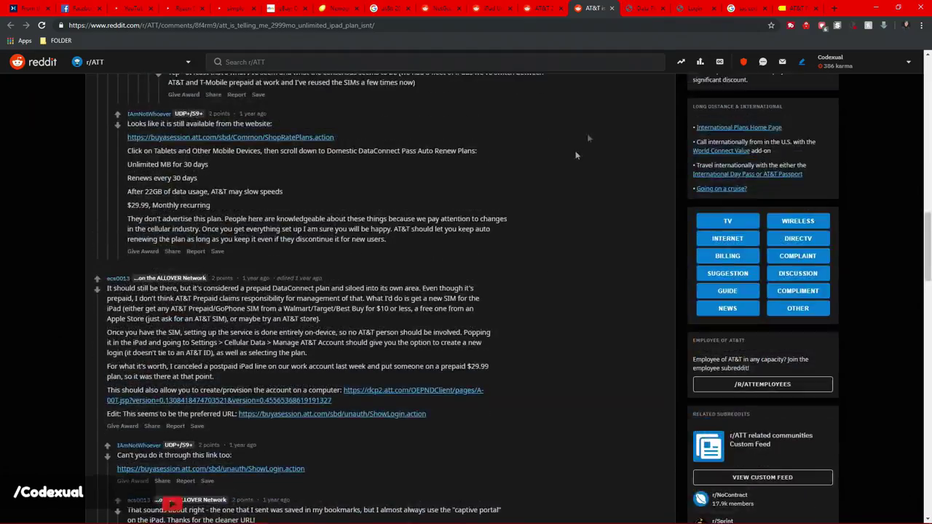
scroll(570, 247, up, 10)
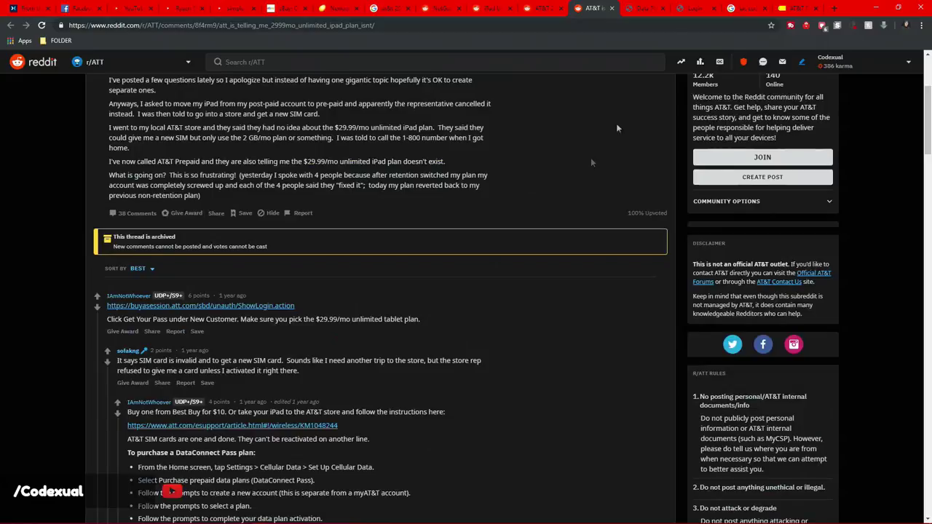
Go to AT&T's buyasession login page and start signing up for a new prepaid DataConnect Pass as a new customer.
click(689, 6)
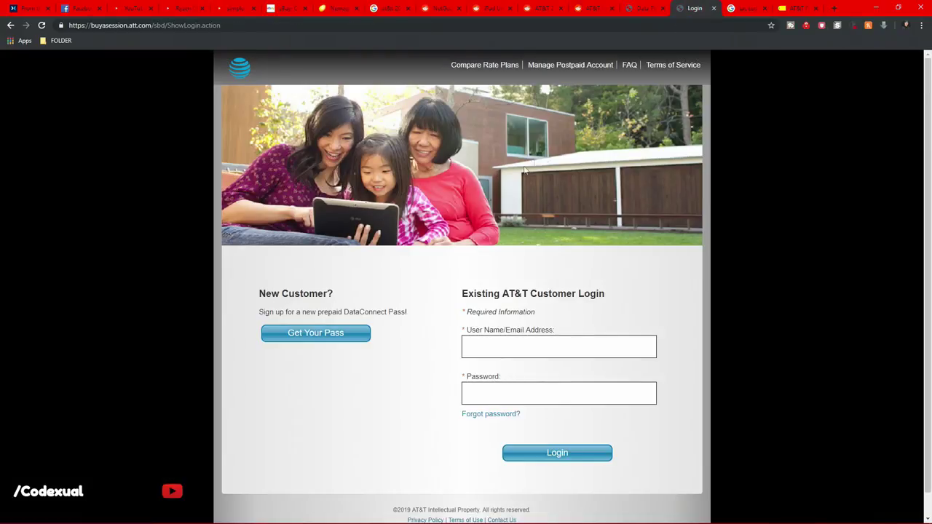
click(118, 29)
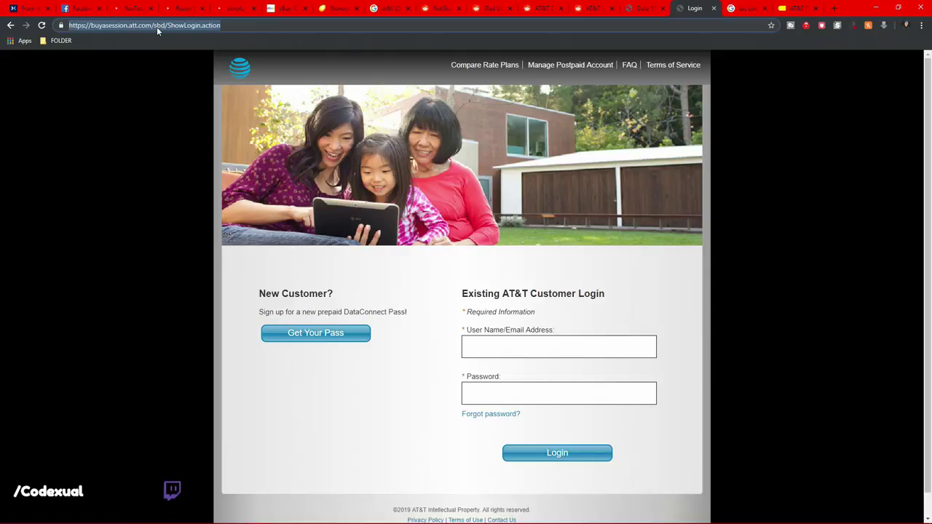
click(356, 285)
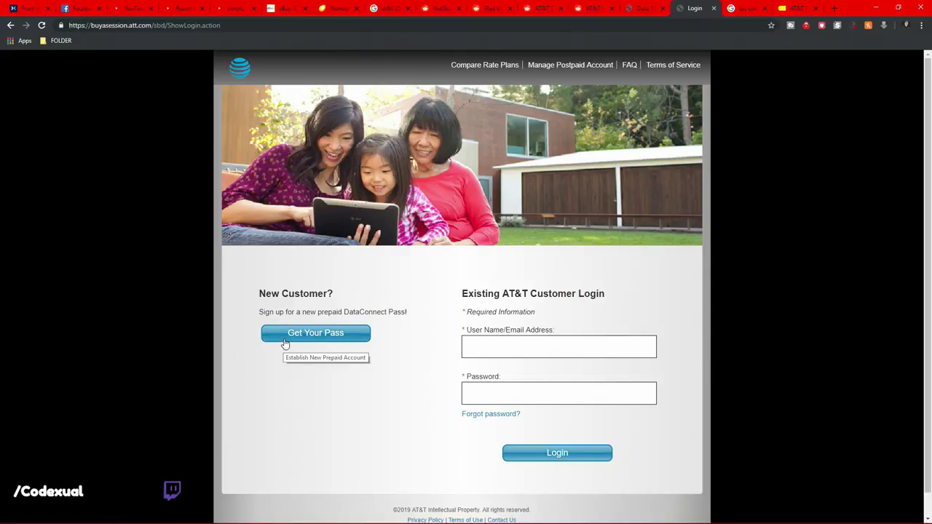
click(315, 333)
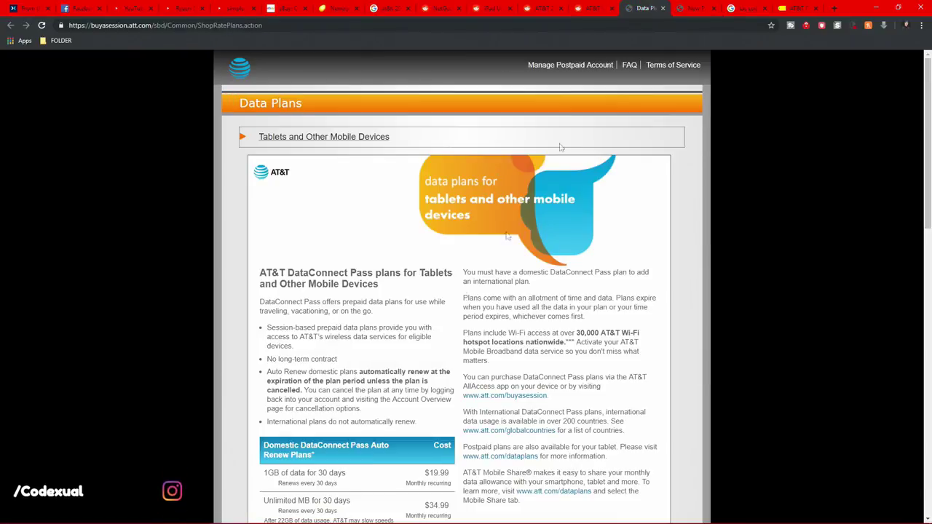
Examine the unlimited 30-day auto-renew plan among AT&T's Domestic DataConnect Pass plans for tablets.
scroll(448, 326, down, 2)
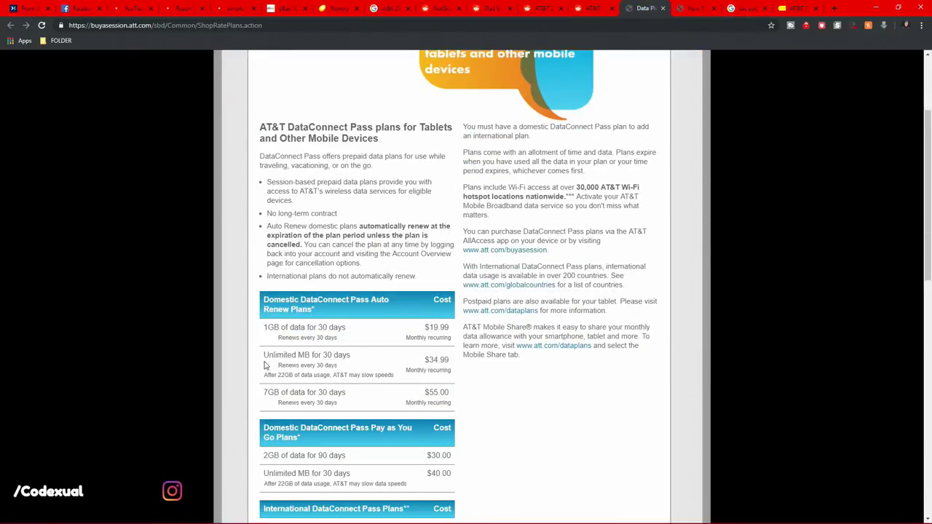
drag(263, 354, 309, 355)
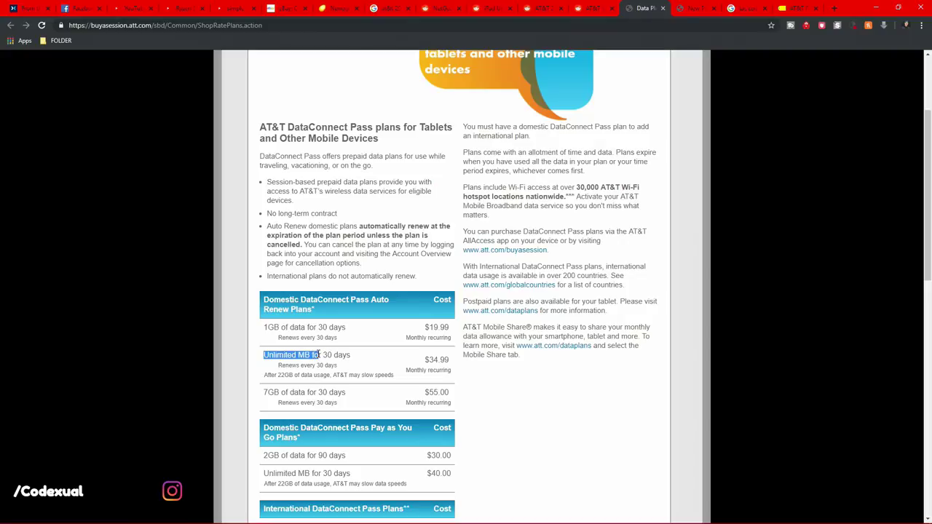
click(286, 374)
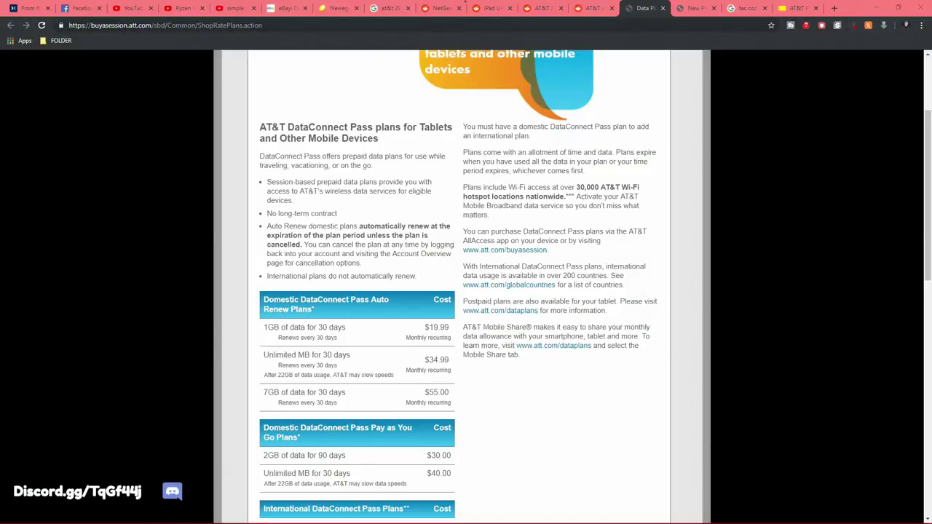
Show the Google results for "tac code" and highlight the eight-digit TAC prefix in IMEI Generator.
click(744, 8)
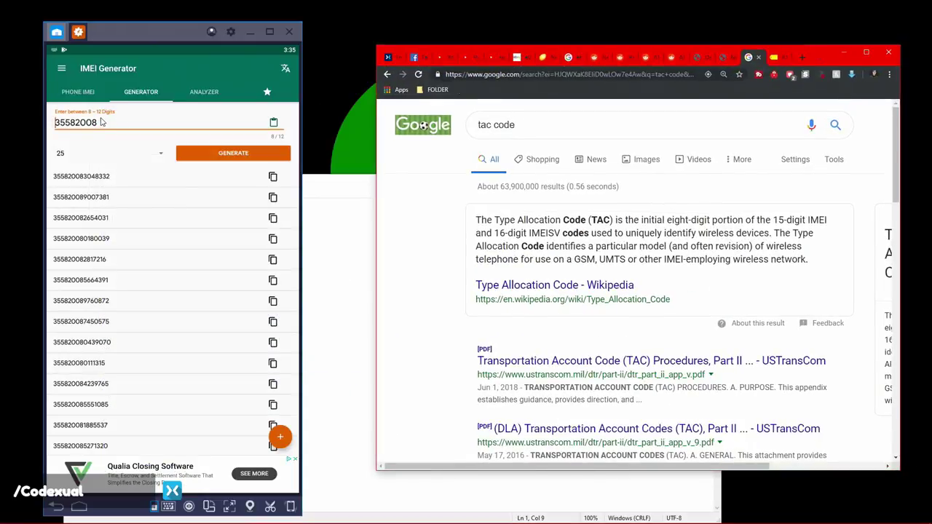
drag(94, 124, 72, 124)
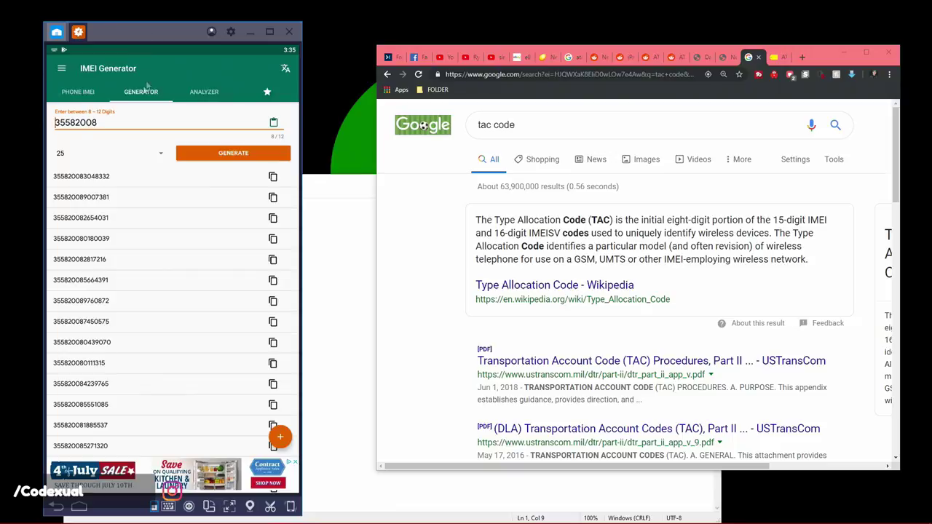
double_click(71, 125)
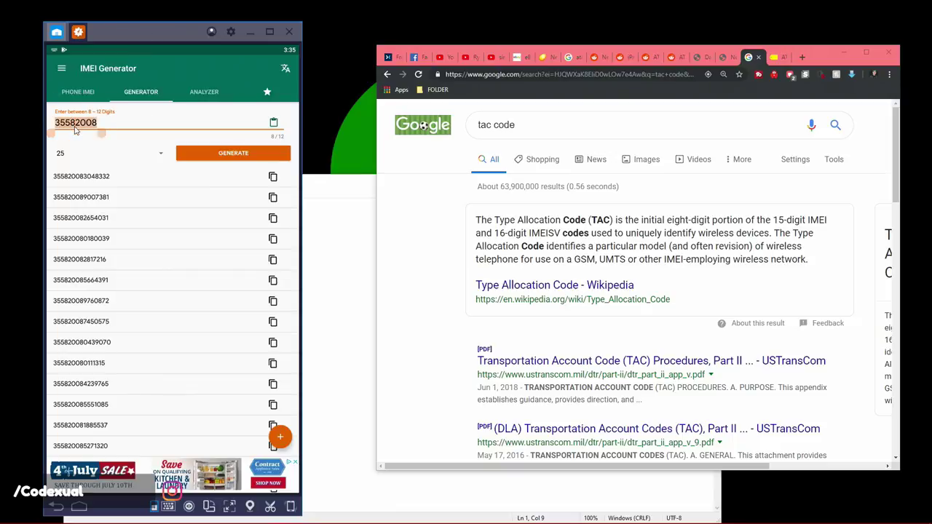
click(90, 123)
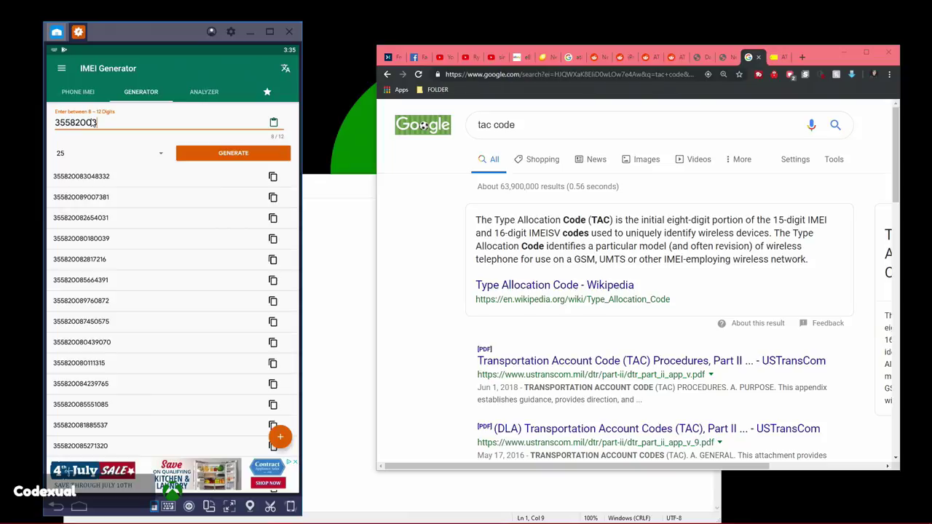
double_click(94, 123)
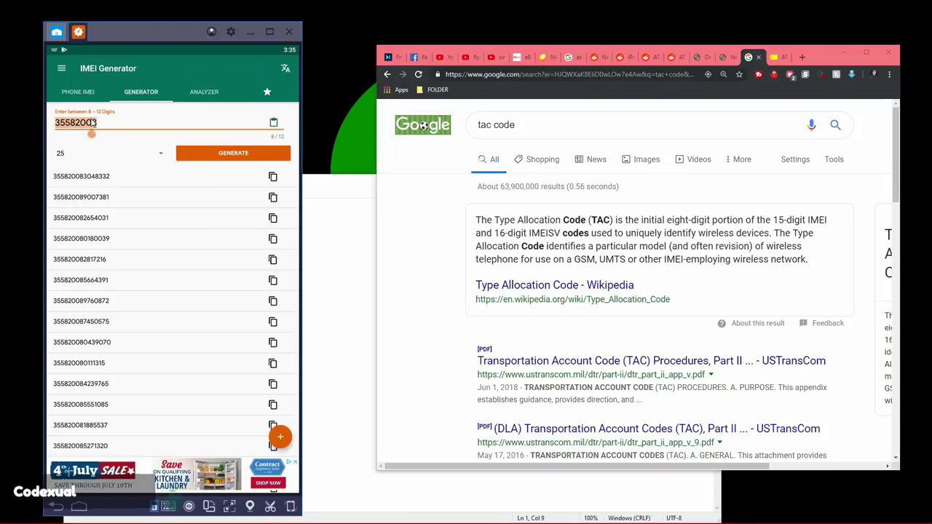
Generate fresh lists of 25 IMEI numbers from the entered TAC prefix, declining the full-screen ad.
click(231, 153)
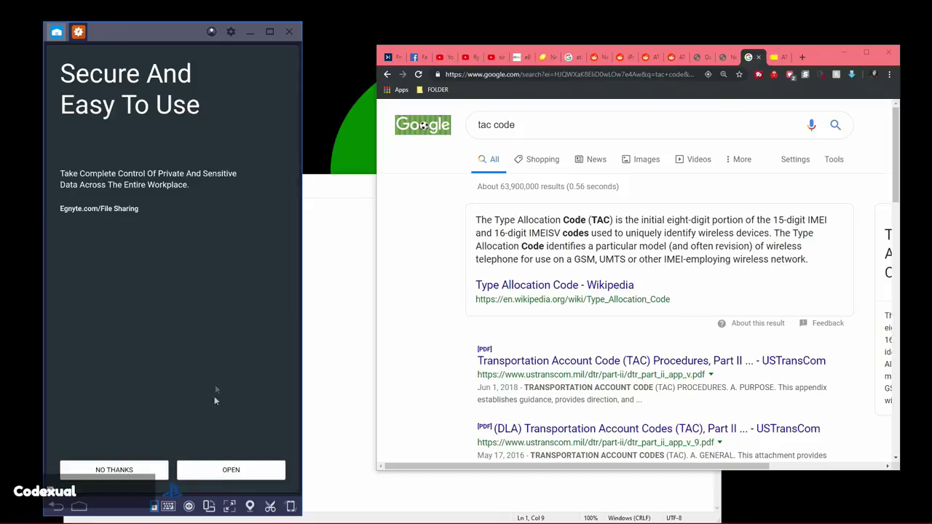
click(142, 473)
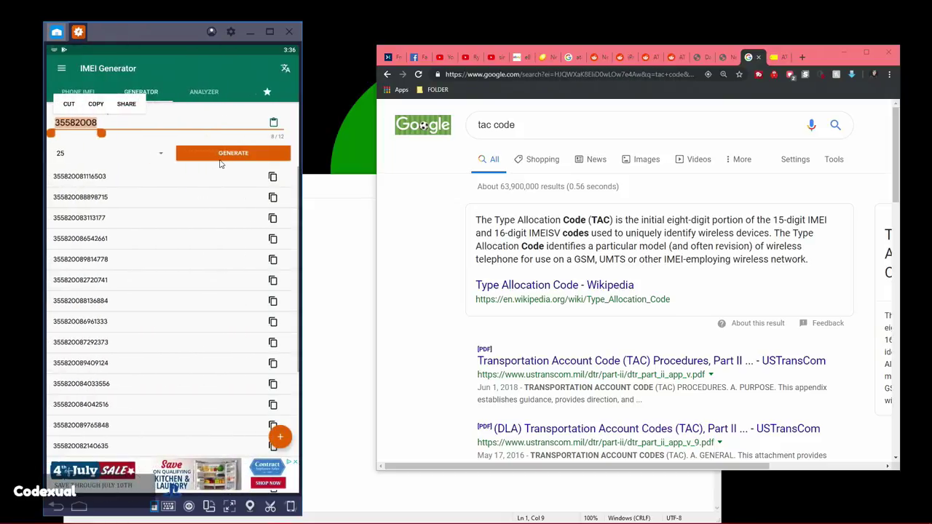
click(227, 155)
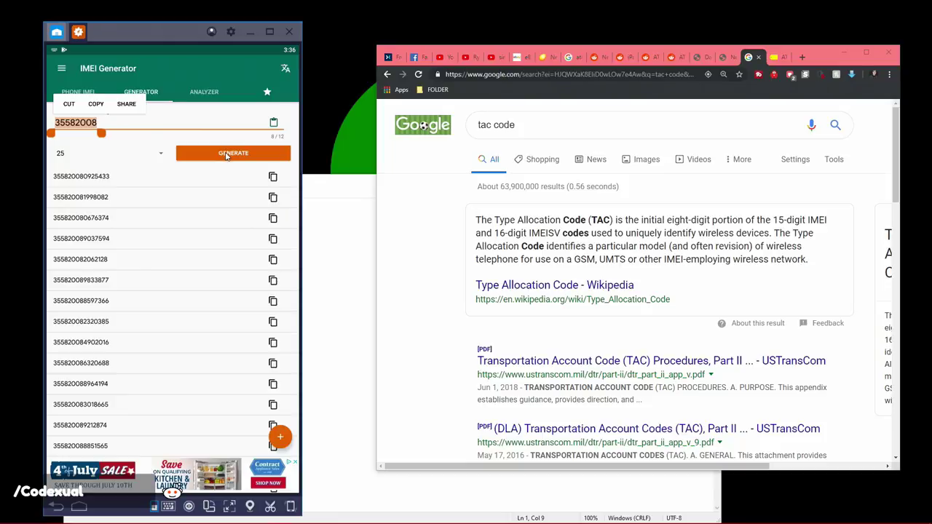
click(226, 155)
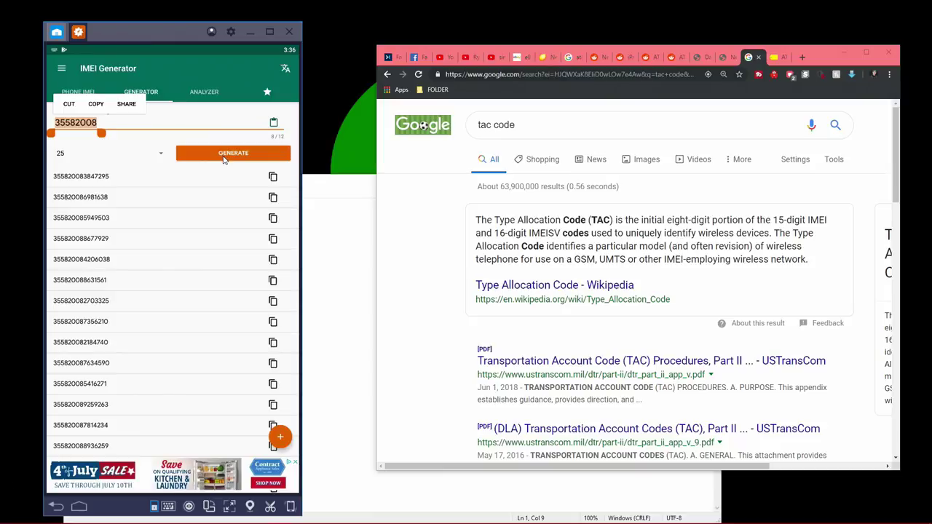
click(224, 159)
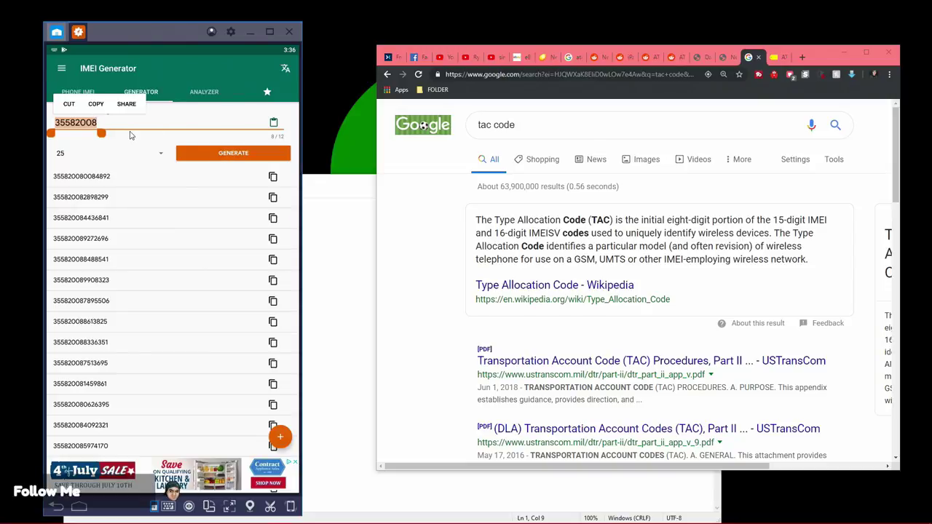
Copy the first IMEI from the generated list in IMEI Generator, dismissing the full-screen ad.
click(99, 123)
drag(101, 125, 66, 135)
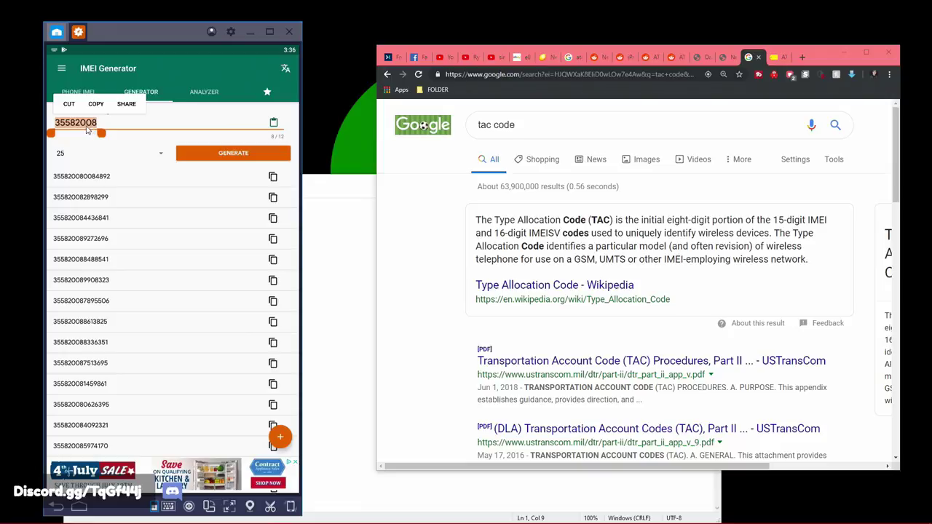
click(117, 133)
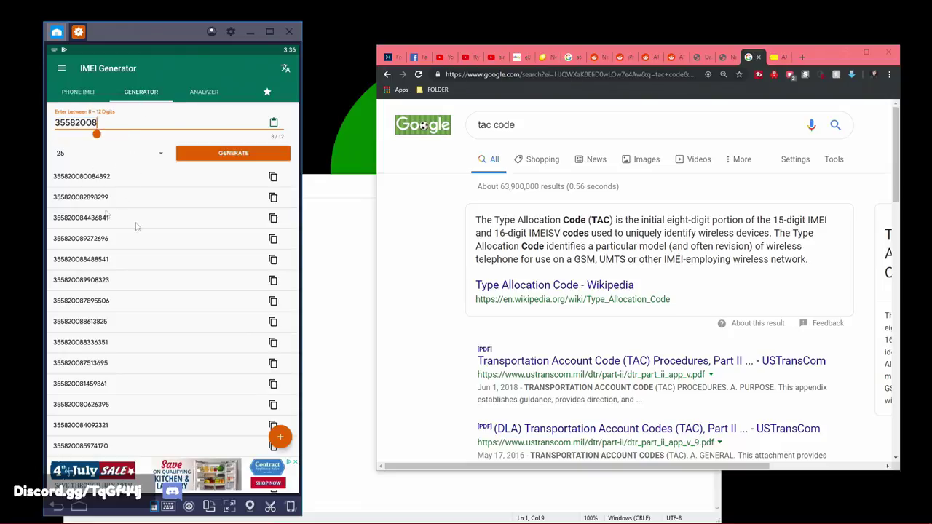
click(278, 180)
click(286, 57)
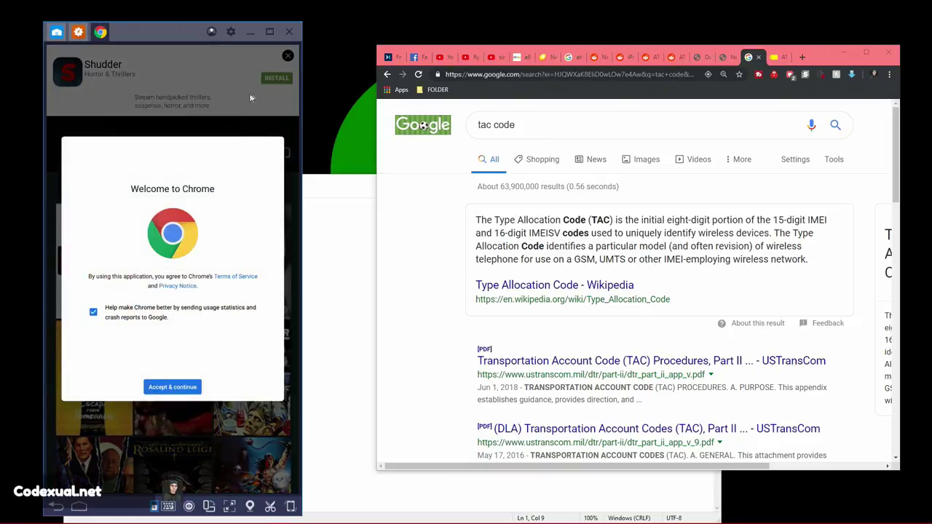
click(287, 57)
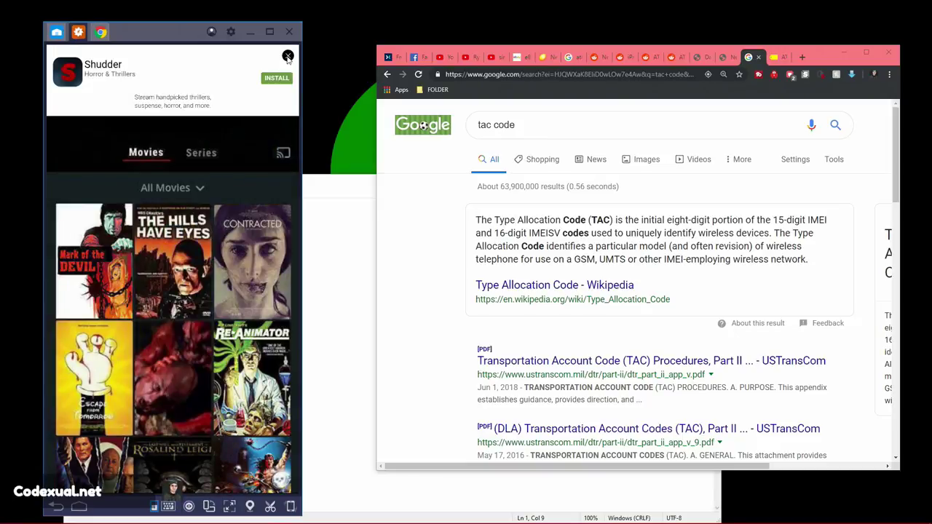
click(287, 57)
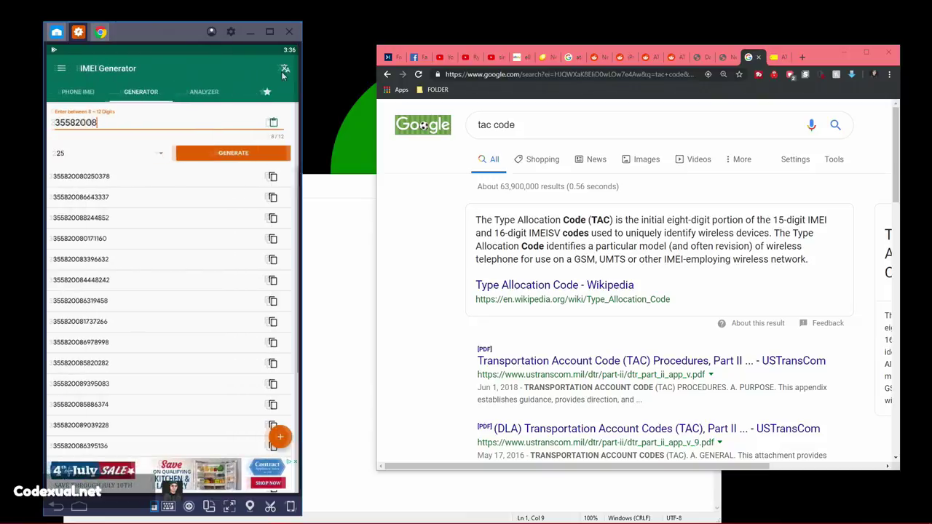
click(273, 178)
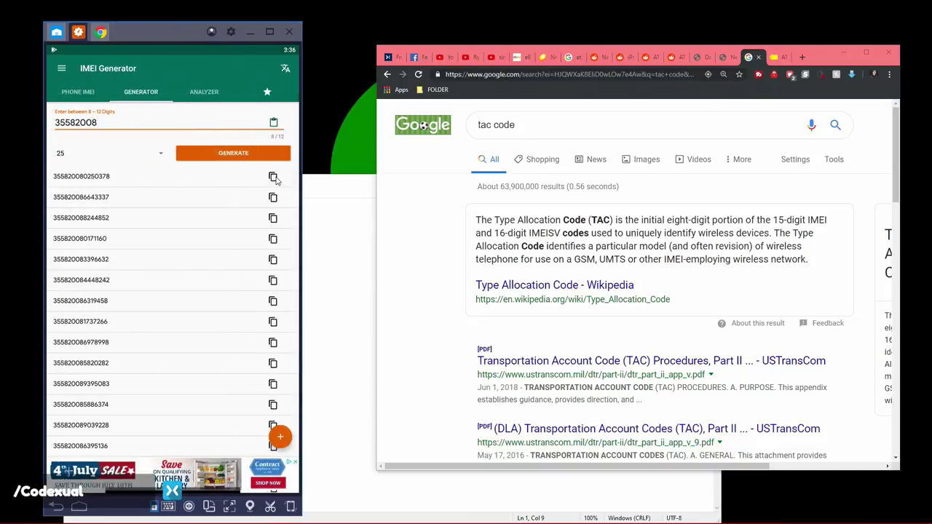
Switch to AT&T's buyasession Device Information form in the browser and paste the copied device IMEI into the IMEI field.
click(817, 58)
double_click(818, 58)
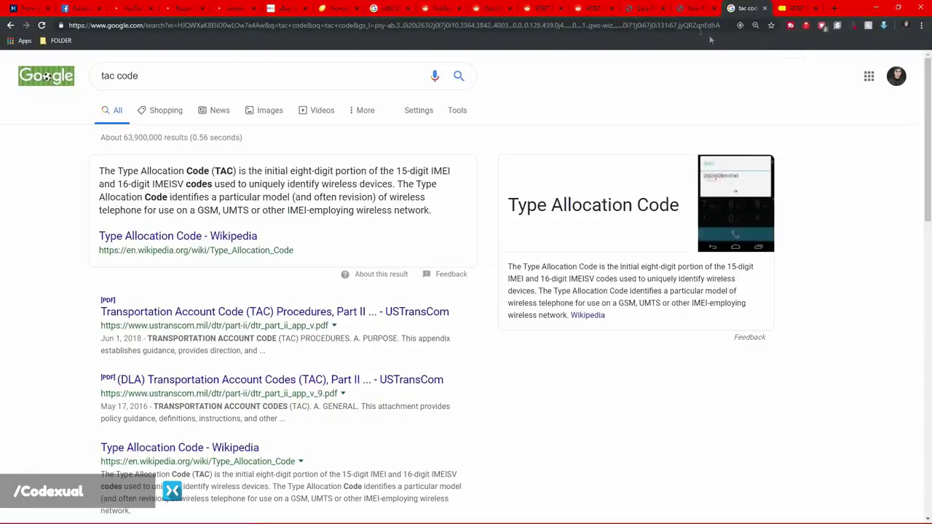
click(695, 9)
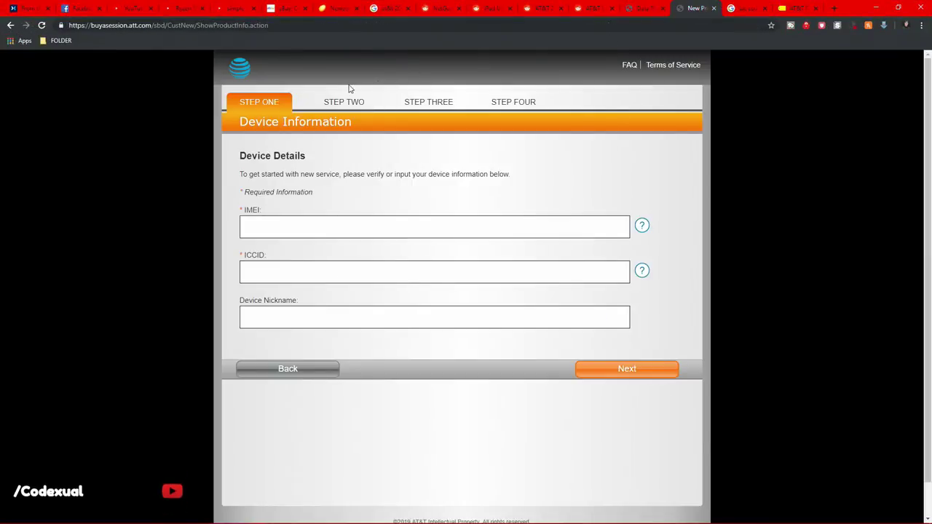
click(313, 221)
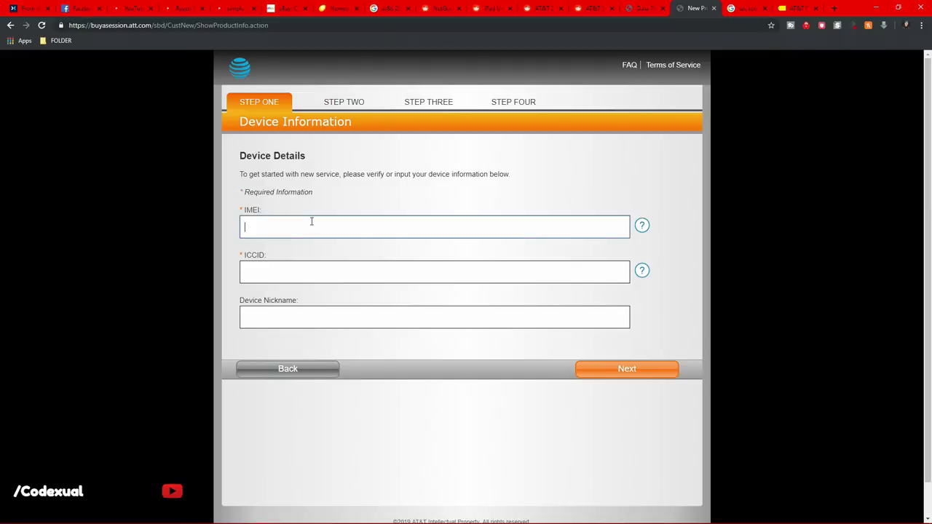
right_click(312, 222)
click(333, 281)
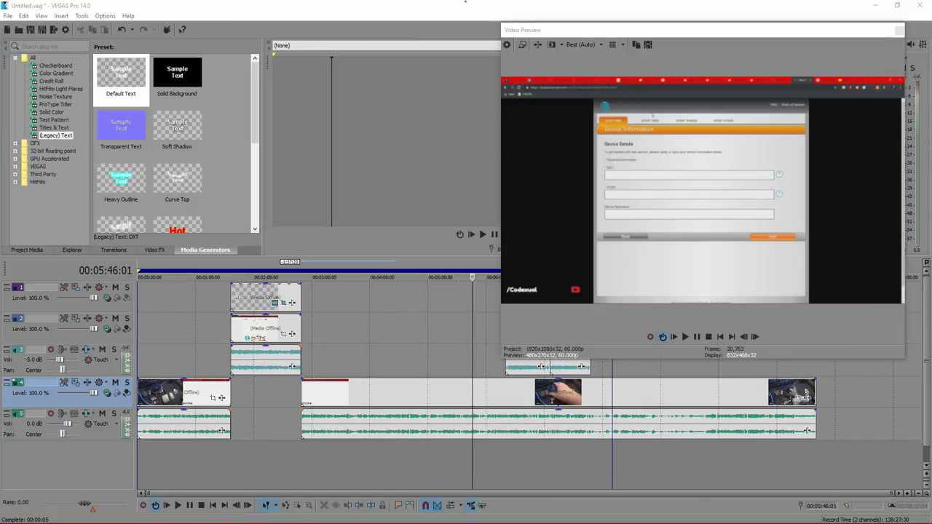
click(847, 199)
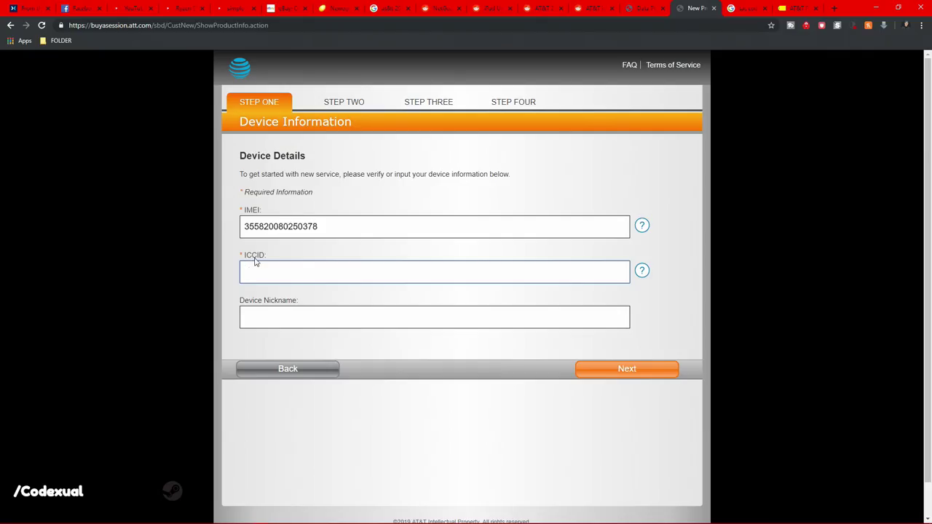
View the SIM card on Best Buy's AT&T Prepaid SIM Kit page for the ICCID entry, and return to the form's Device Nickname field.
click(264, 264)
click(795, 8)
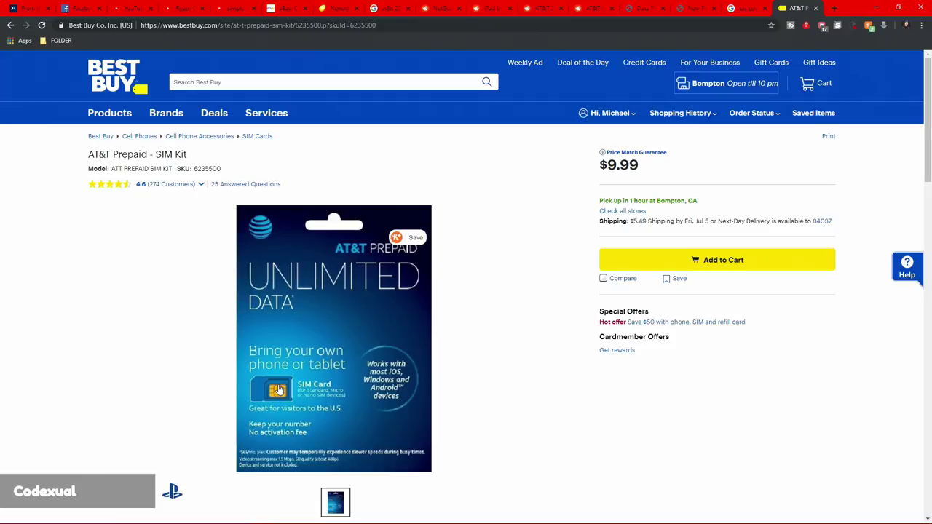
click(696, 8)
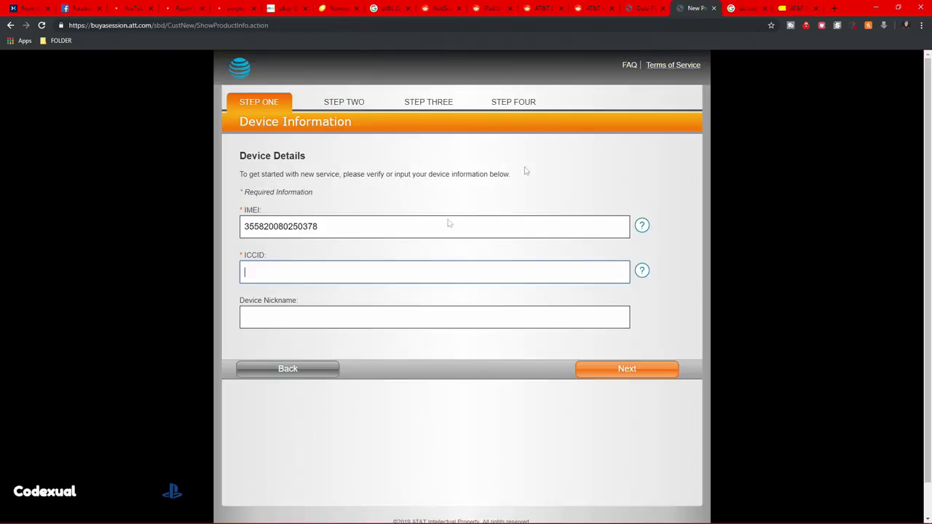
click(246, 313)
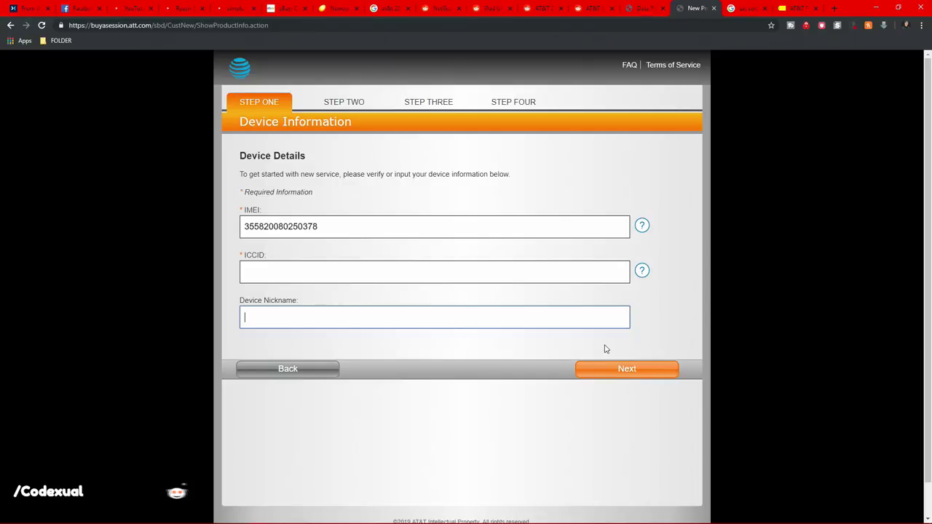
Examine AT&T's DataConnect Pass rate plans and highlight the price of the unlimited 30-day Pay as You Go plan.
click(645, 8)
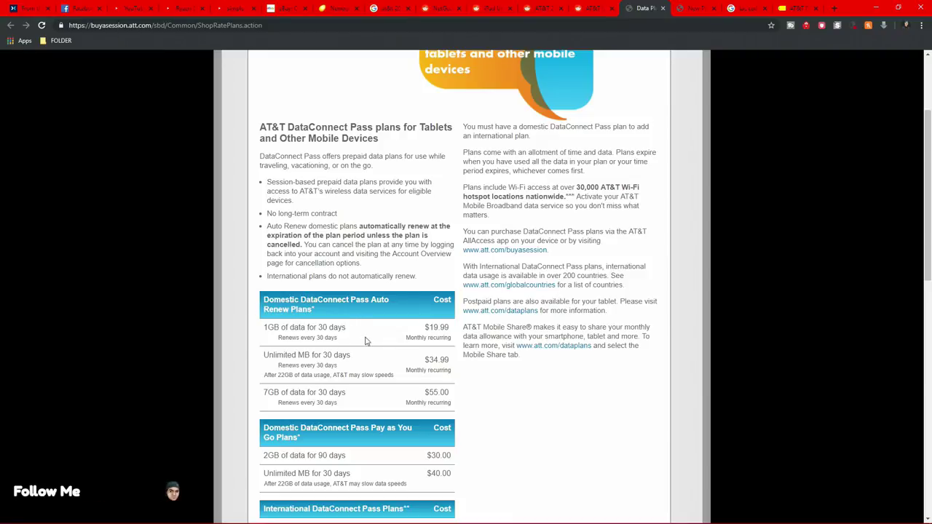
scroll(367, 341, down, 7)
scroll(392, 320, up, 4)
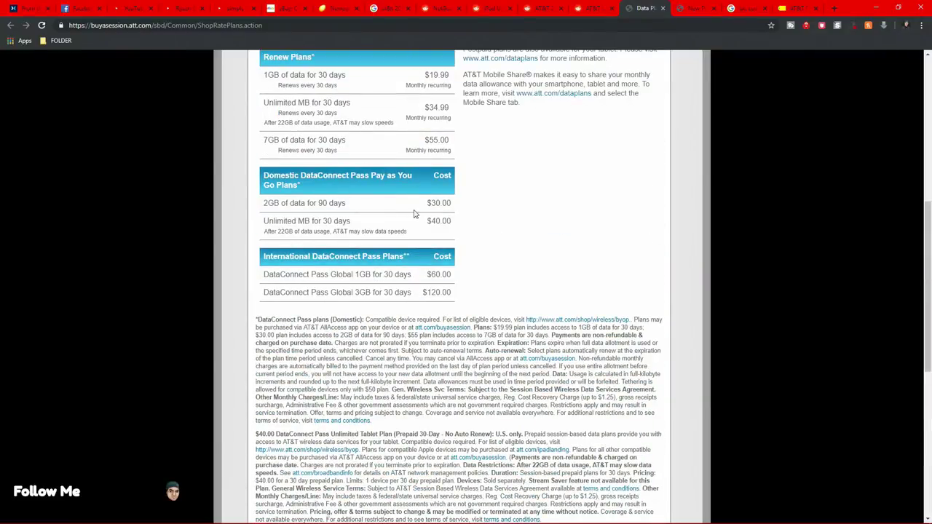
mouse_move(414, 213)
mouse_down()
mouse_move(462, 209)
mouse_move(480, 233)
mouse_move(422, 221)
mouse_up()
middle_click(530, 225)
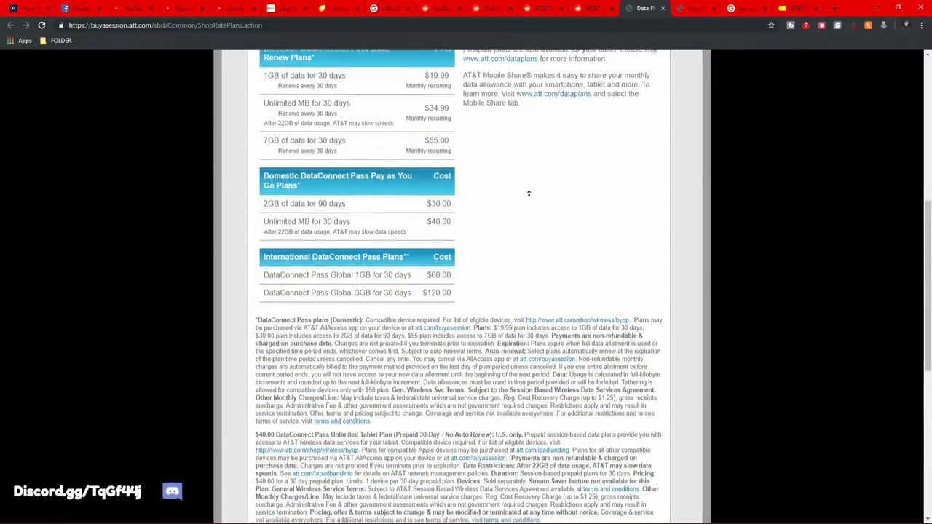
scroll(528, 193, up, 1)
click(467, 259)
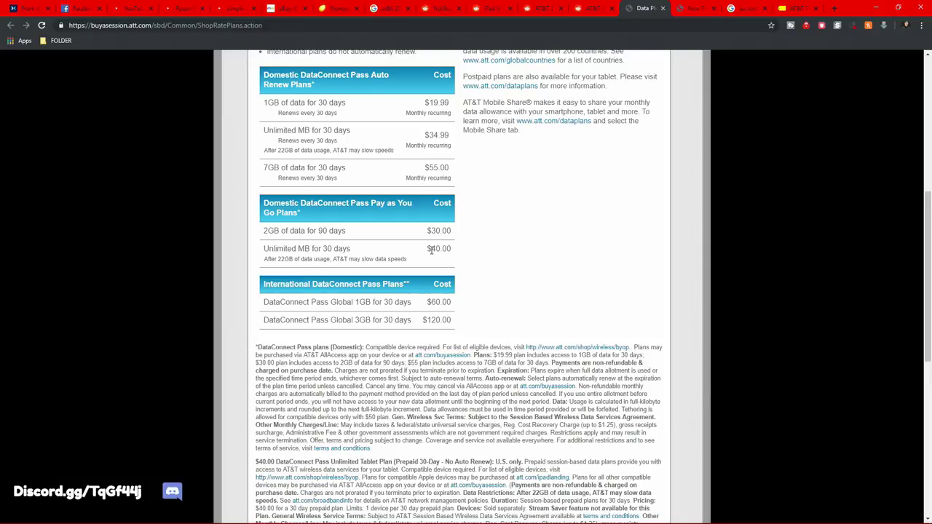
drag(431, 251, 452, 250)
click(532, 251)
Highlight the price of the unlimited 30-day plan among the Domestic DataConnect Pass Auto Renew plans.
scroll(533, 249, up, 1)
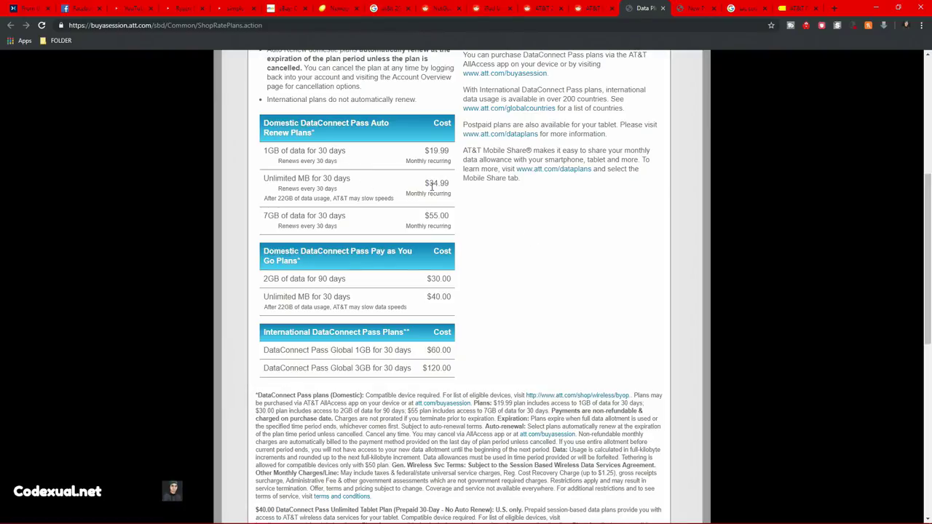
drag(430, 186, 452, 190)
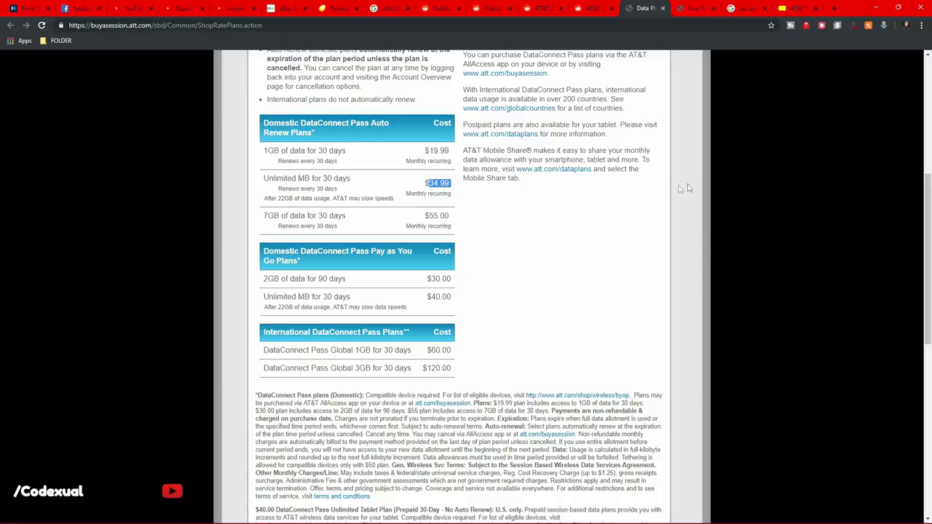
click(560, 275)
scroll(564, 237, up, 1)
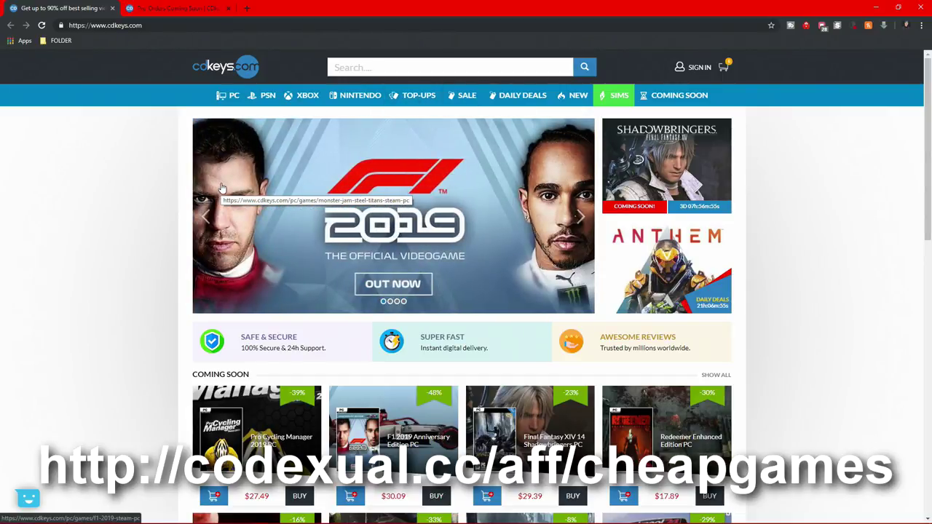
View the Cyberpunk 2077 PC pre-order from CDKeys' coming-soon listings and return to the CDKeys home page.
click(168, 7)
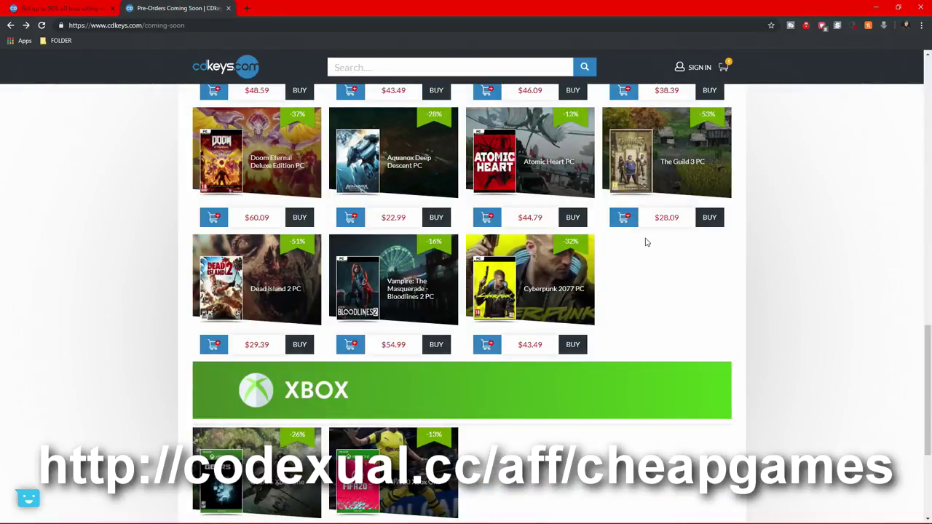
click(530, 289)
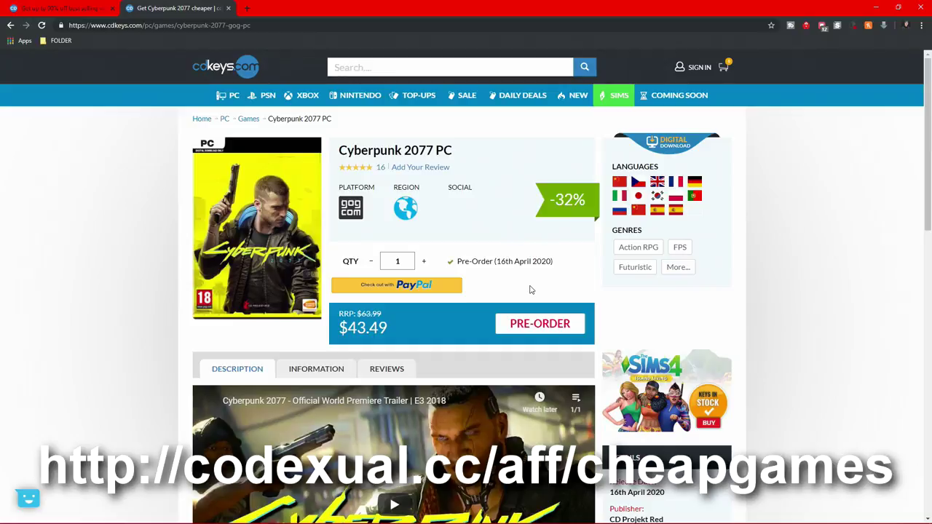
click(73, 6)
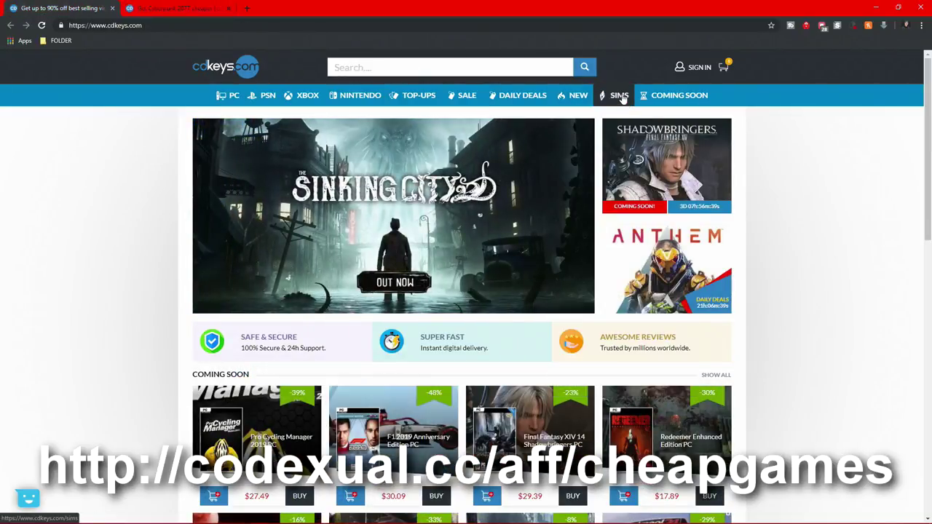
Open The Sims collection on CDKeys and look through its featured and PC game deals.
click(621, 96)
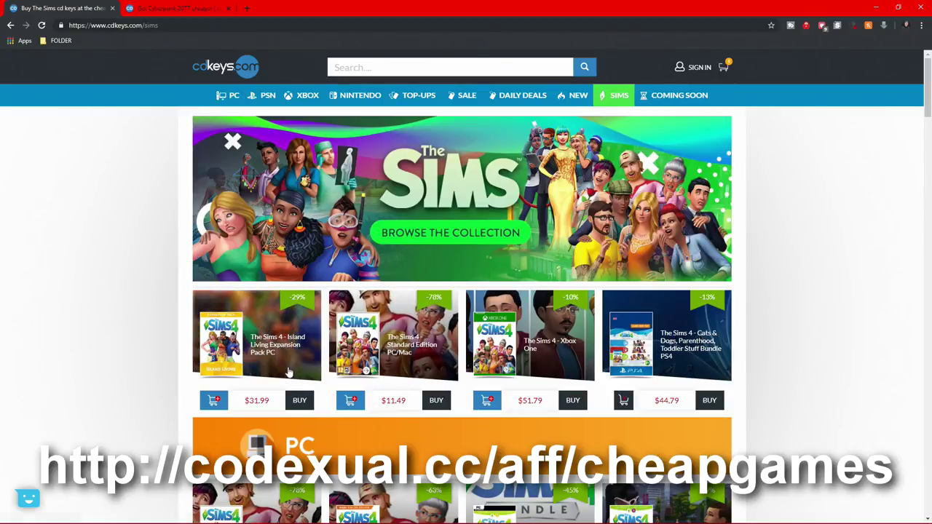
scroll(422, 343, down, 3)
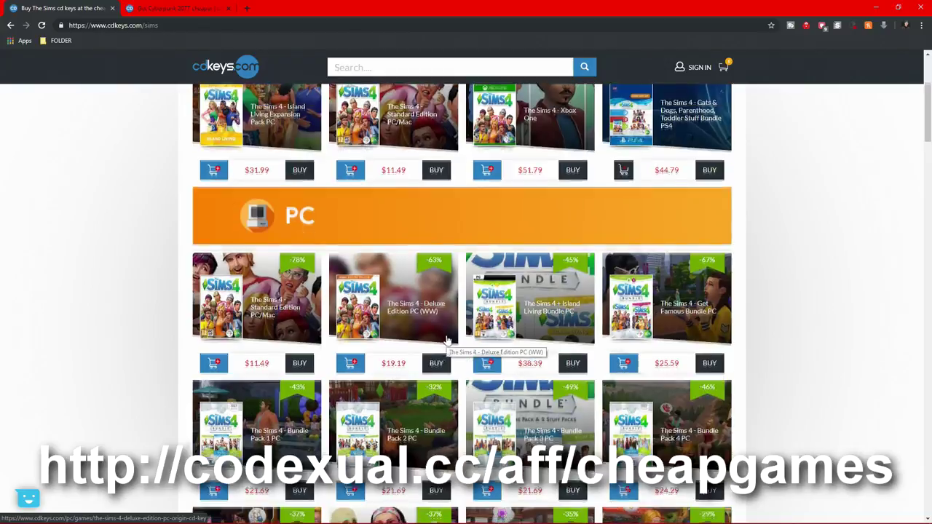
scroll(448, 340, down, 1)
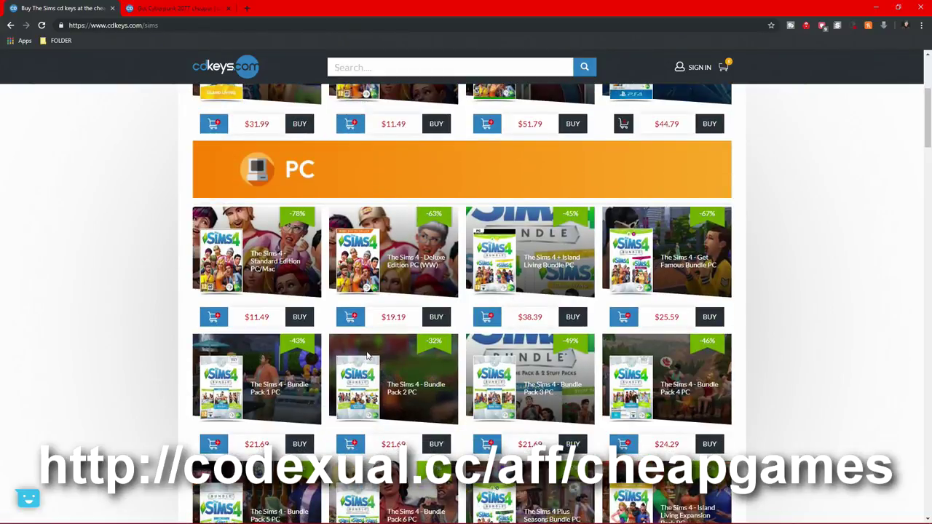
scroll(368, 356, up, 1)
scroll(139, 228, down, 2)
scroll(139, 228, up, 4)
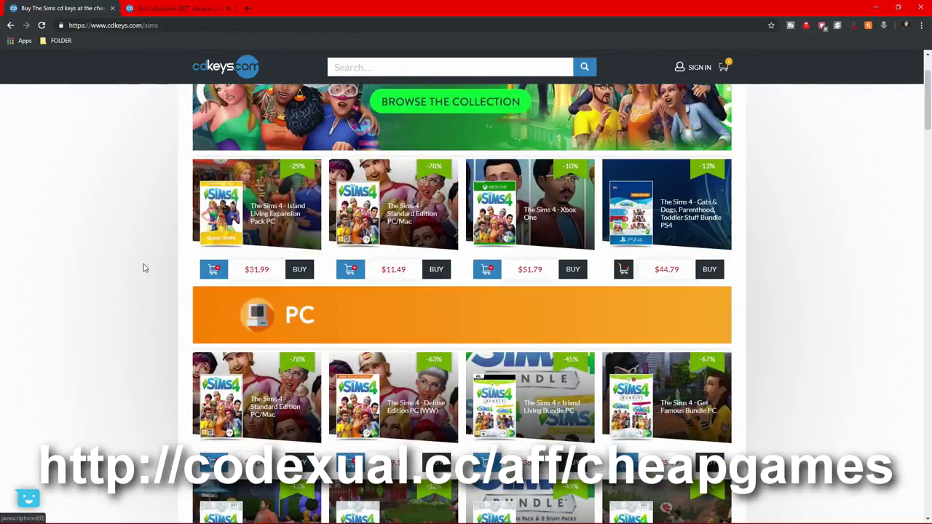
scroll(172, 173, up, 1)
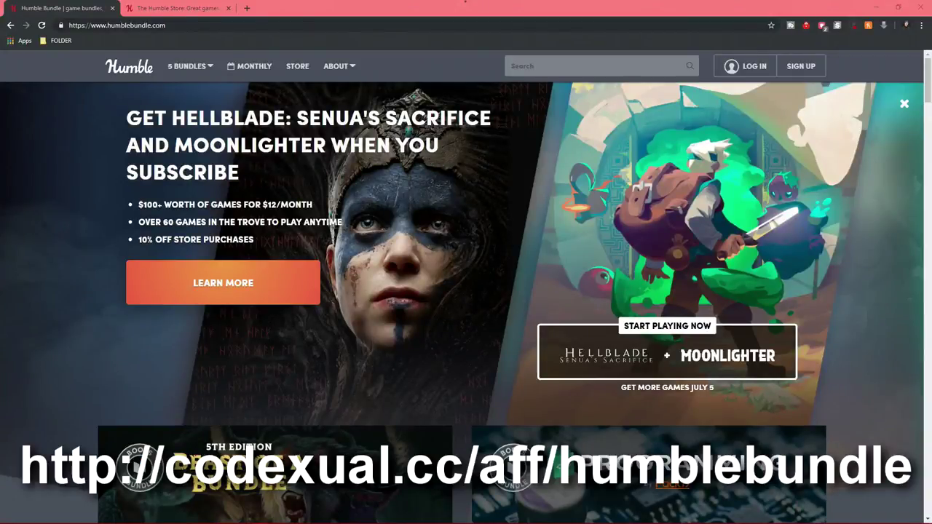
Examine the bundles, monthly subscription offer and store sales on the Humble Bundle home page.
scroll(817, 486, down, 1)
scroll(817, 486, up, 1)
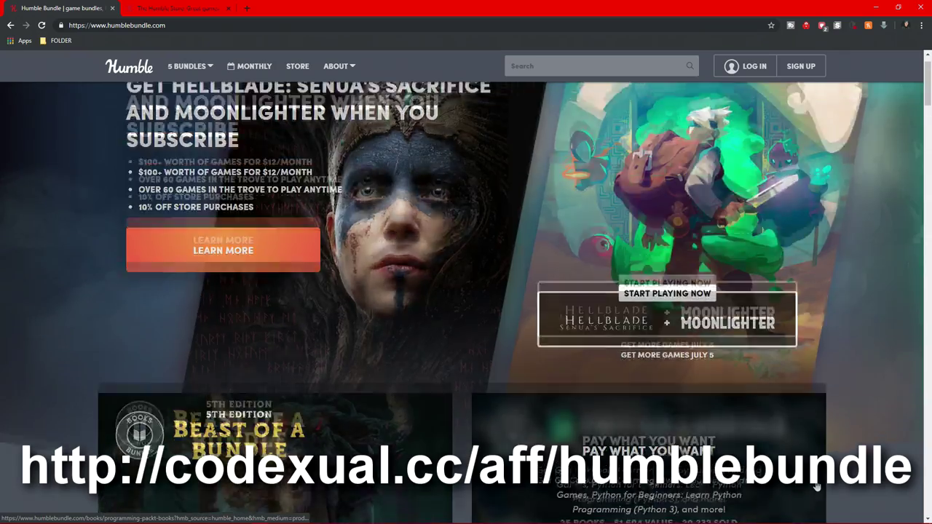
scroll(817, 486, down, 4)
scroll(815, 474, up, 2)
scroll(811, 459, down, 3)
scroll(805, 437, up, 1)
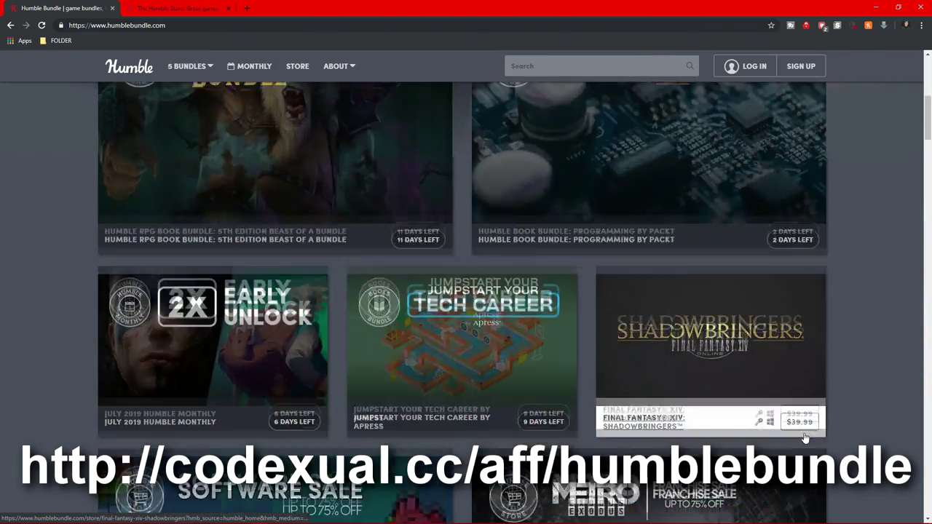
scroll(805, 438, down, 3)
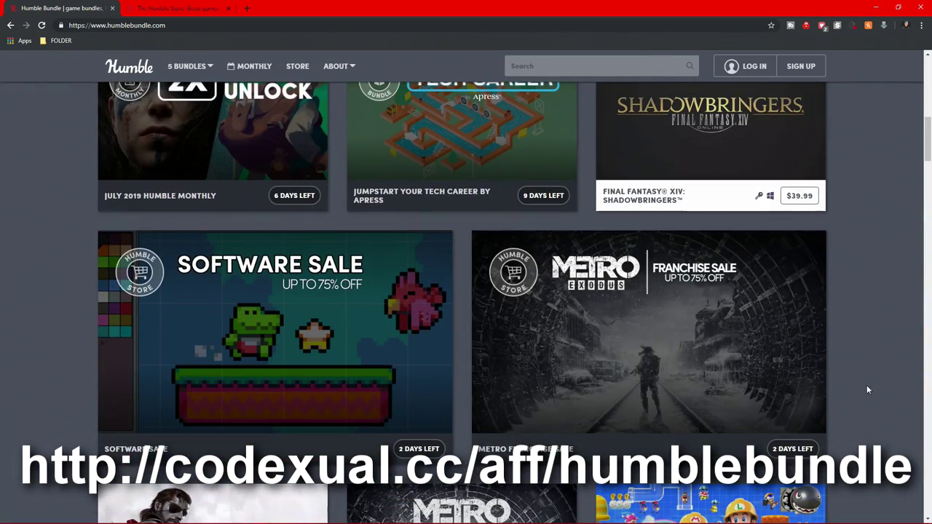
scroll(867, 390, up, 1)
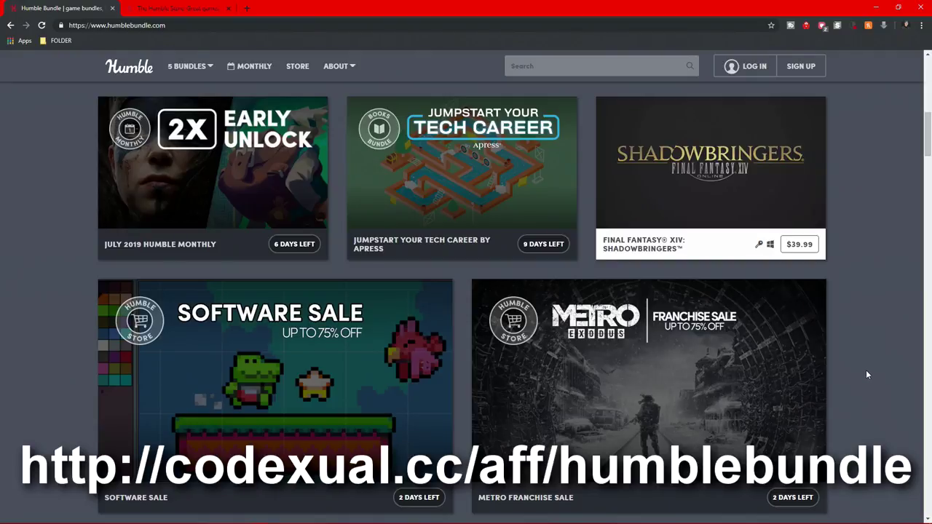
scroll(865, 374, up, 7)
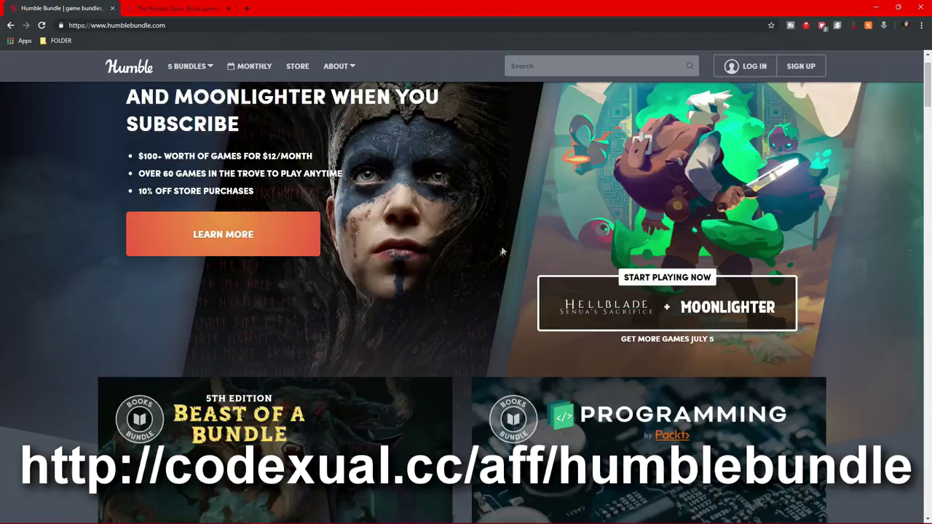
scroll(501, 251, down, 2)
Show the Humble Store and look through its featured sales, what's hot and popular game listings.
click(170, 5)
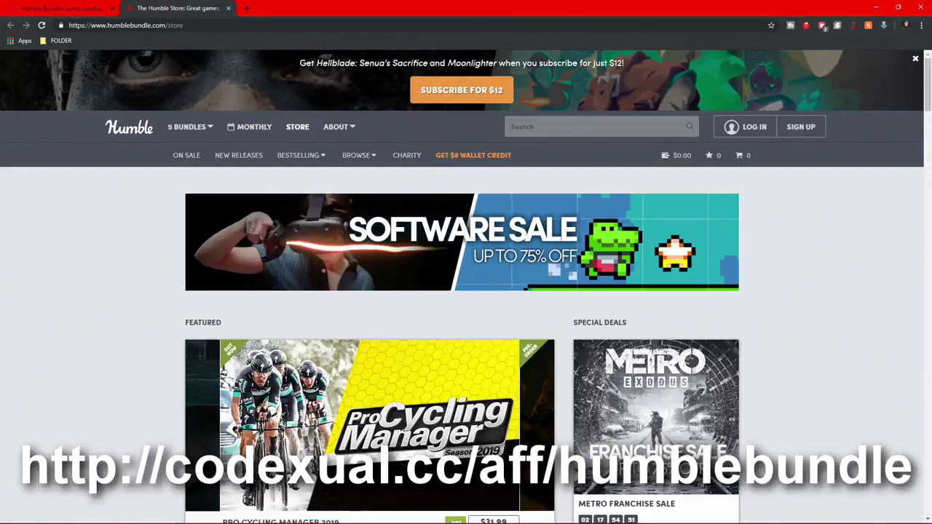
scroll(801, 235, down, 5)
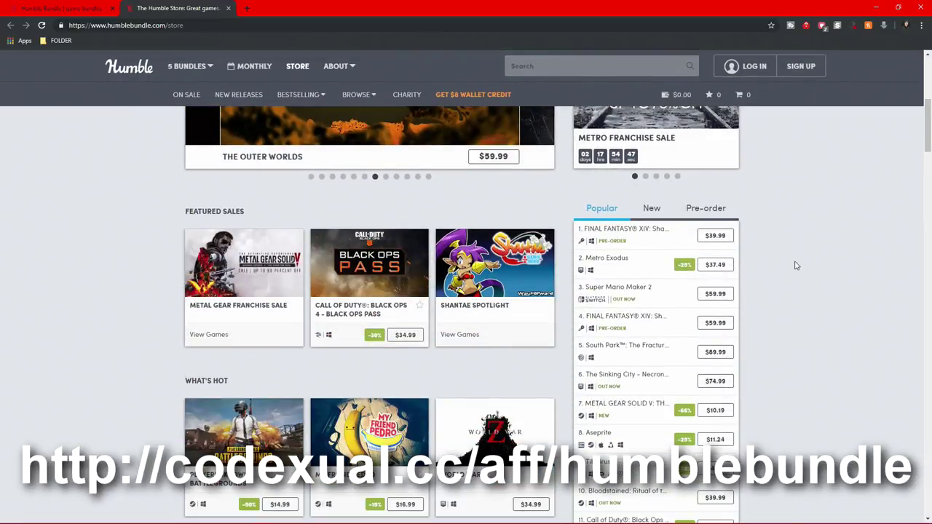
scroll(795, 266, up, 1)
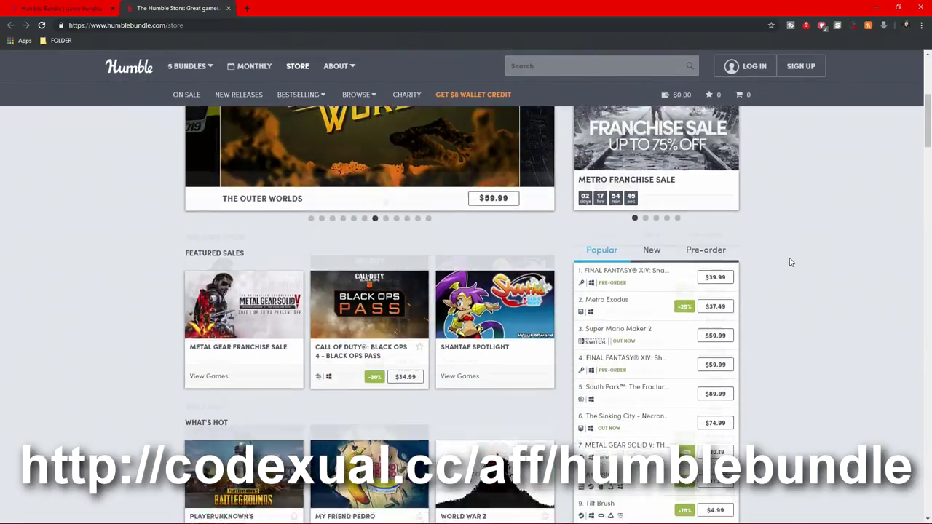
scroll(791, 262, down, 3)
scroll(791, 262, up, 8)
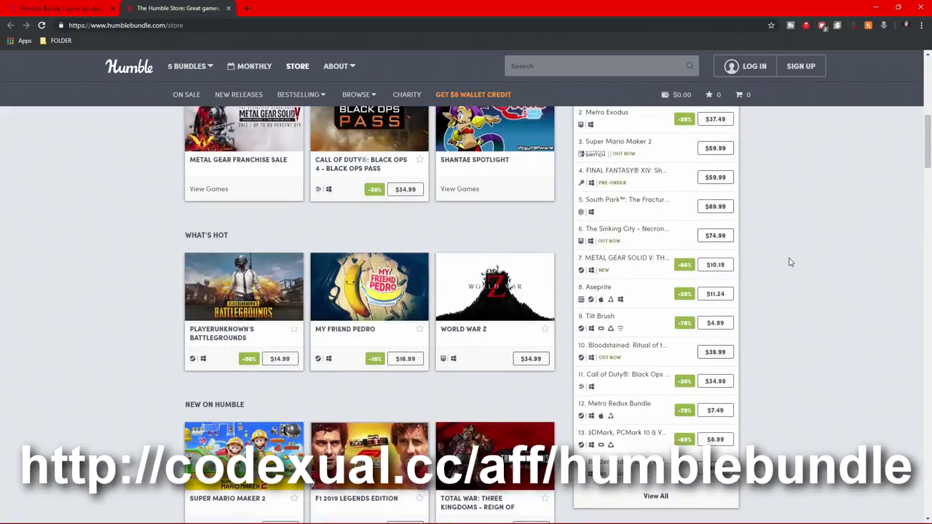
scroll(791, 262, up, 2)
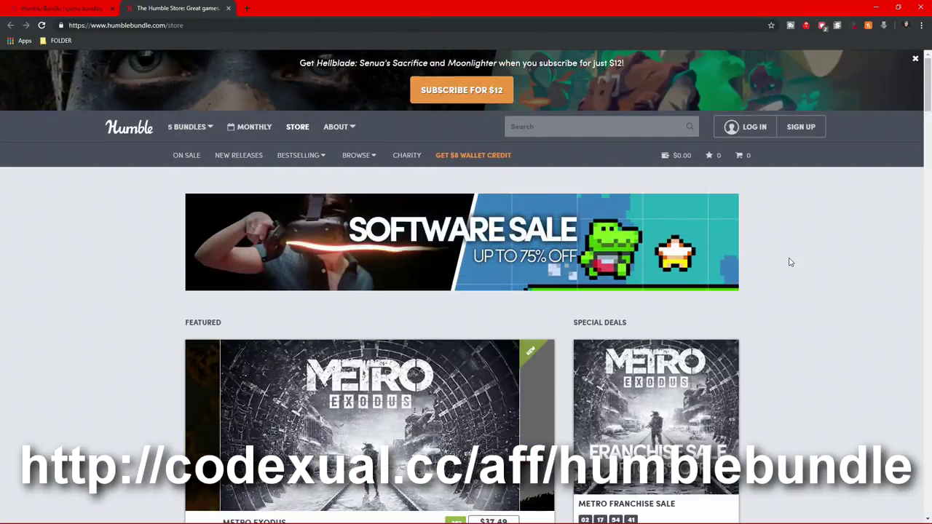